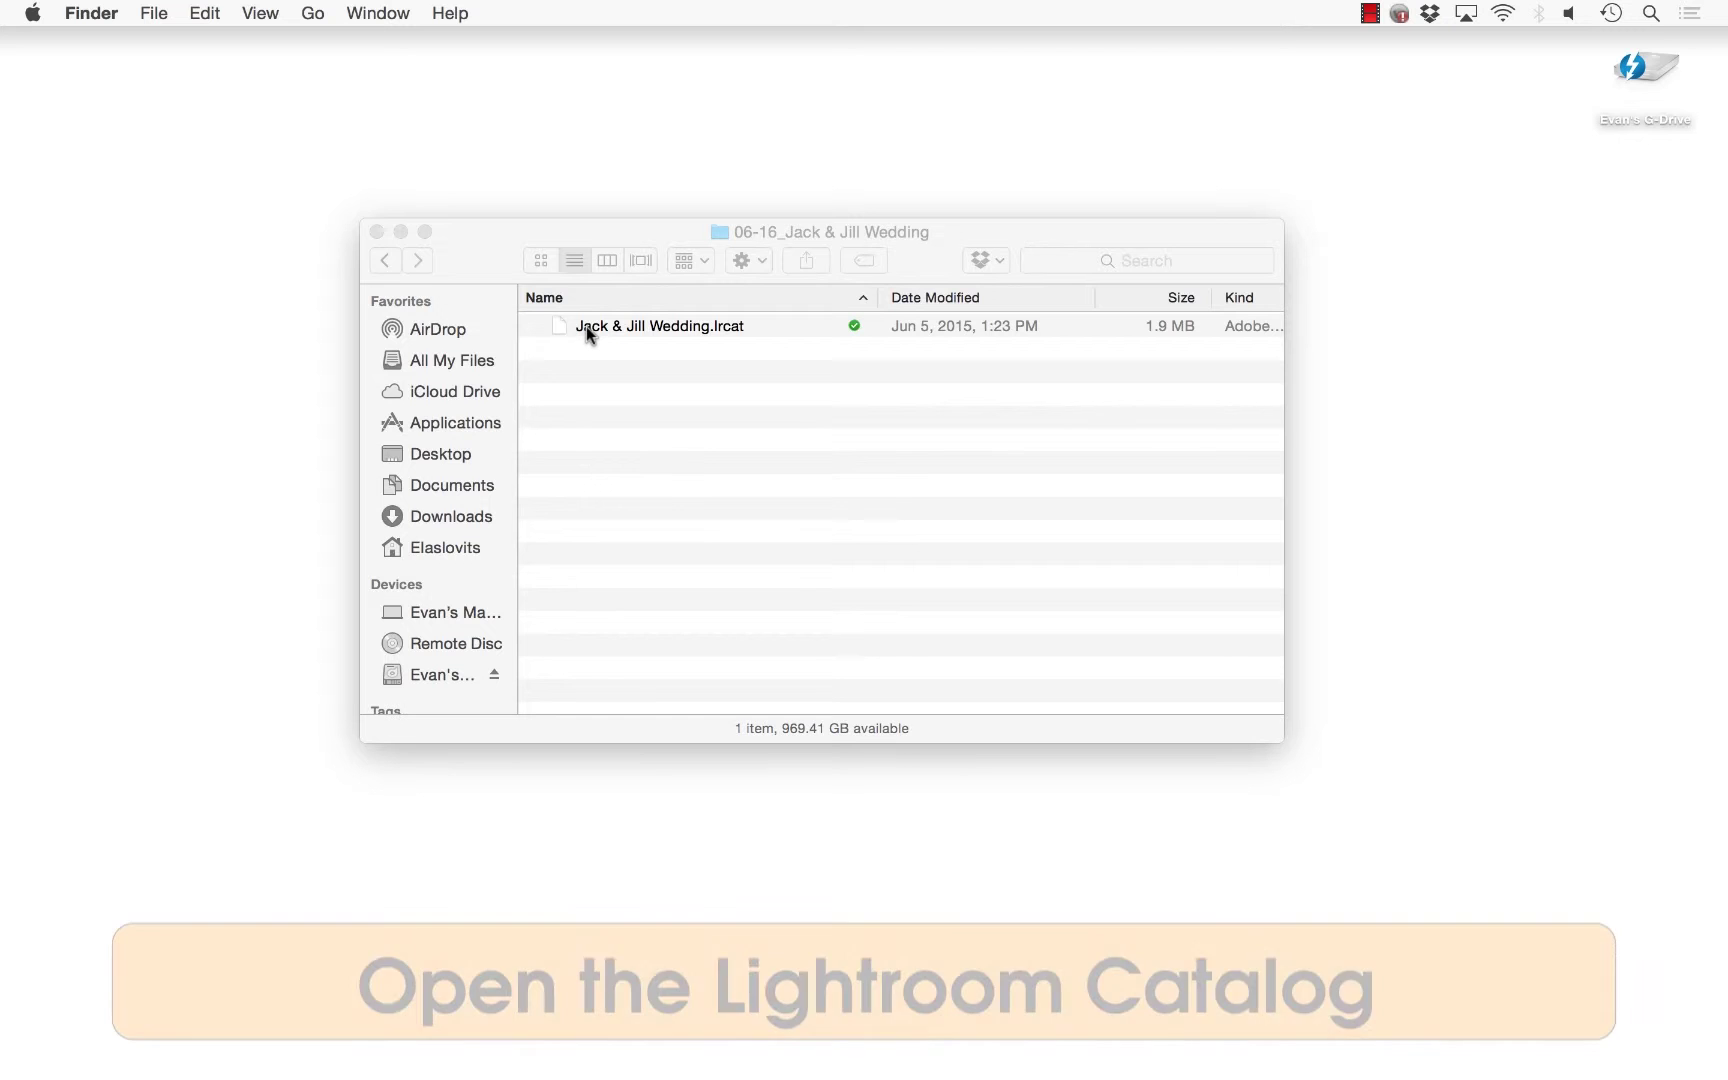
Launch the Jack & Jill Wedding.lrcat catalog from Finder in Lightroom.
click(587, 329)
double_click(586, 326)
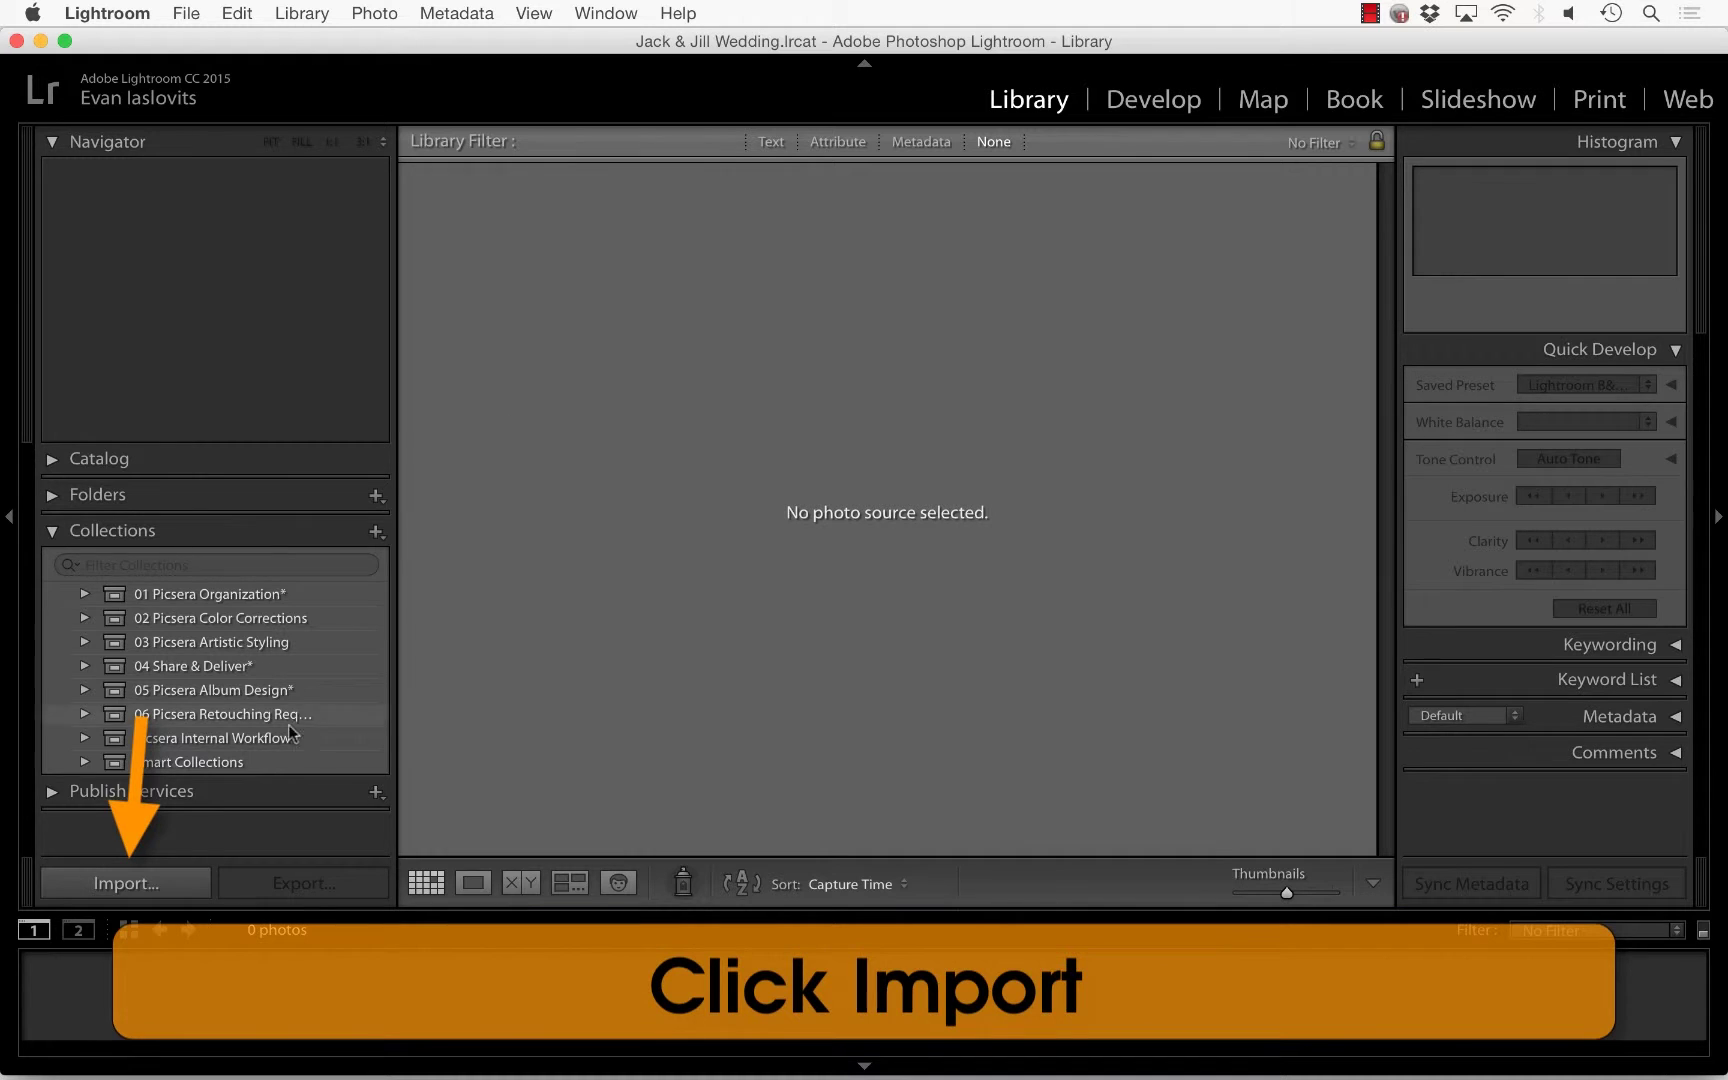
Set the import source to G-Drive > Picsera > Images > Wedding, showing 12 photos.
click(164, 882)
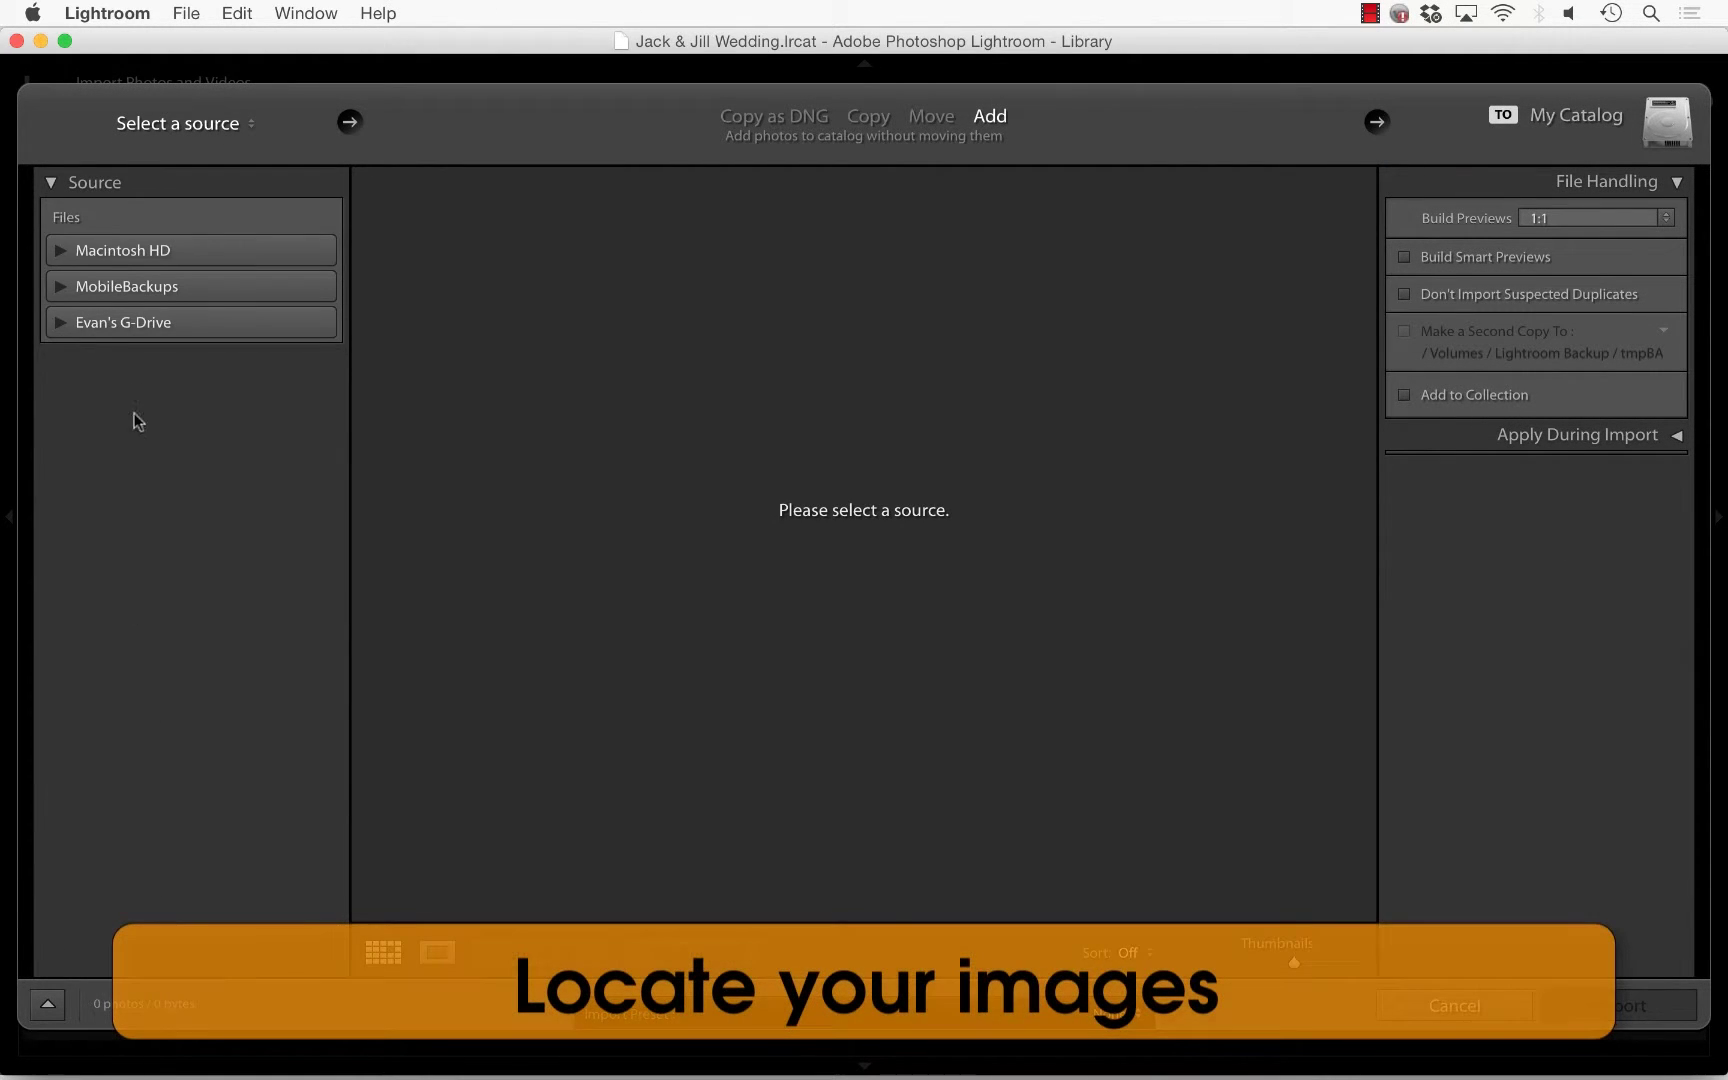
click(124, 325)
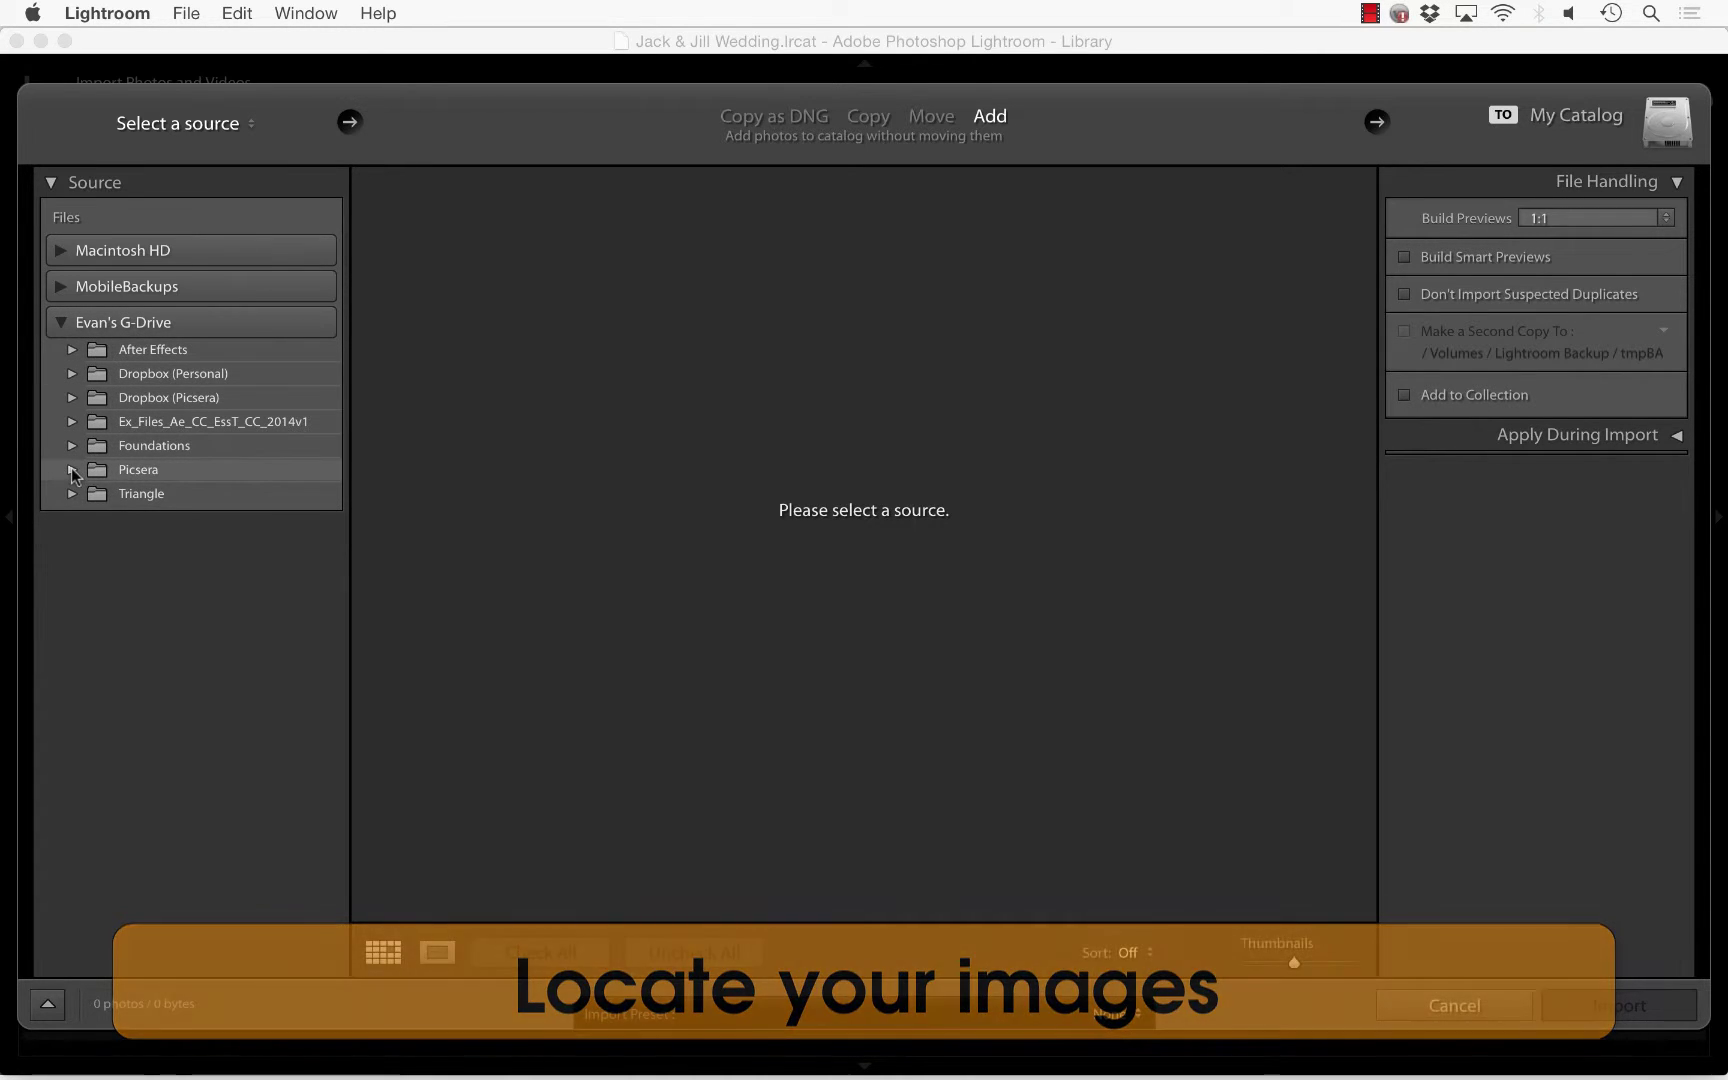
click(72, 469)
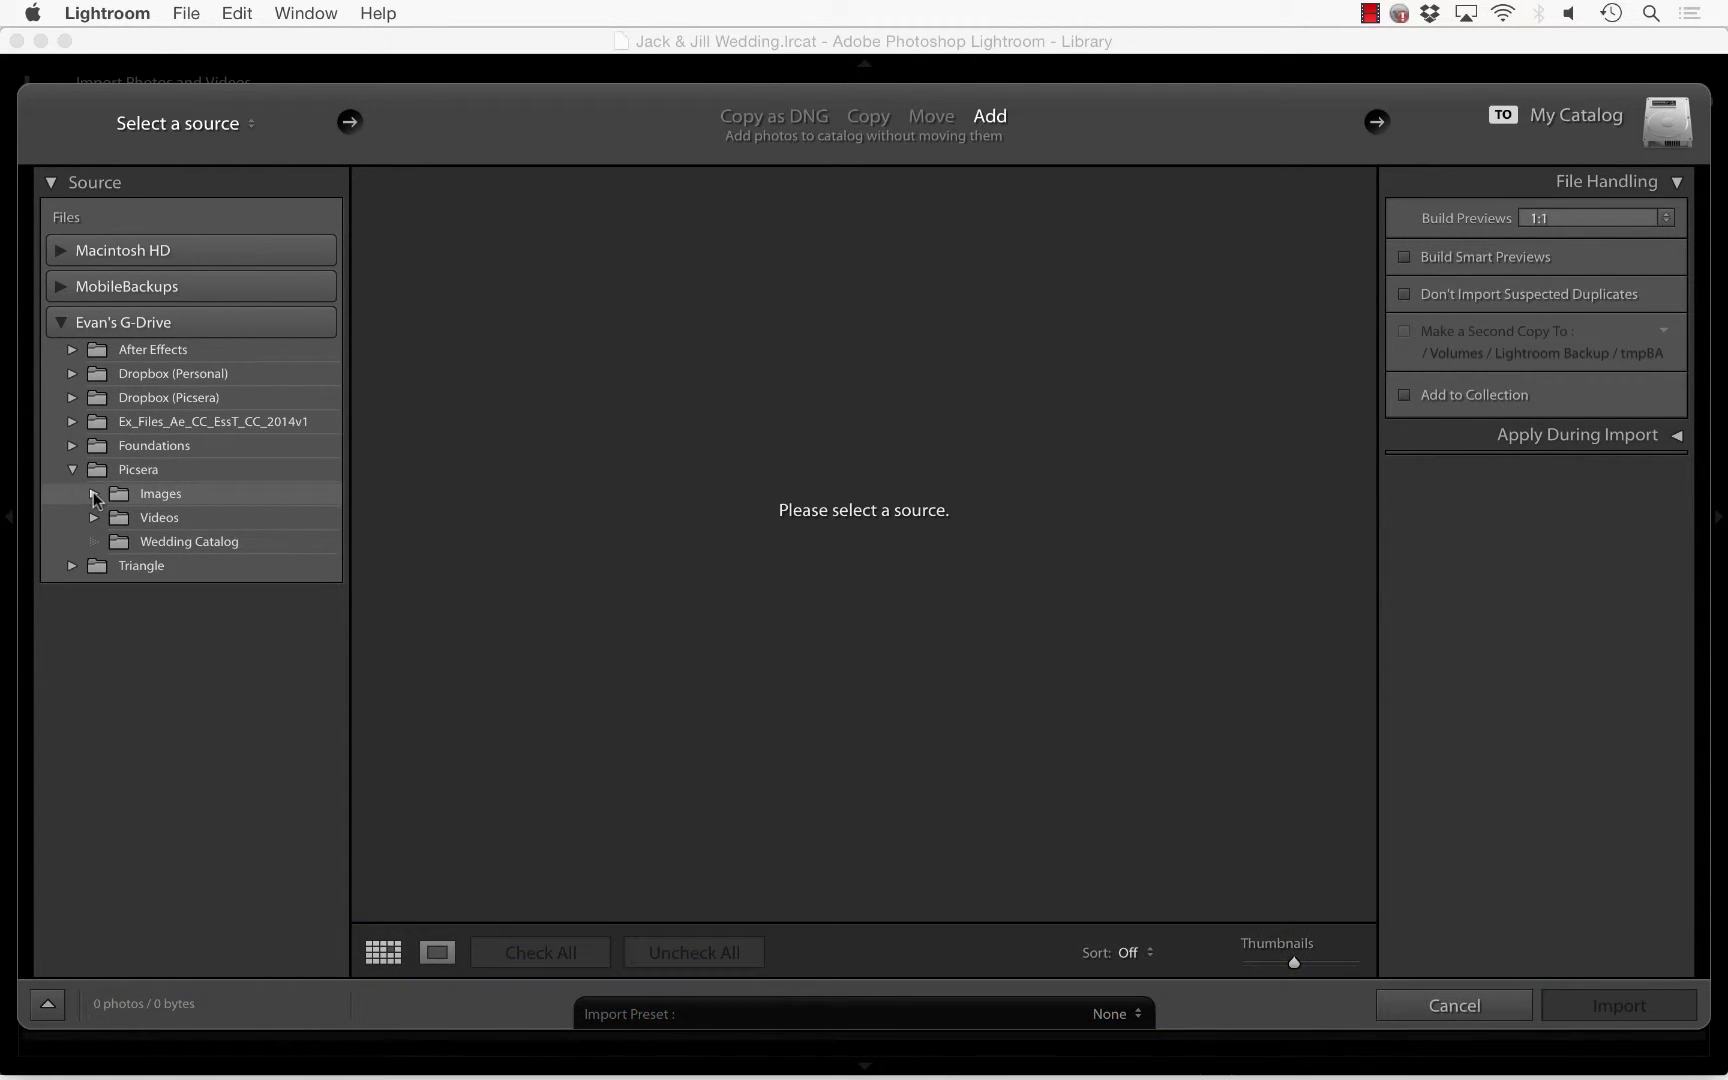
click(93, 493)
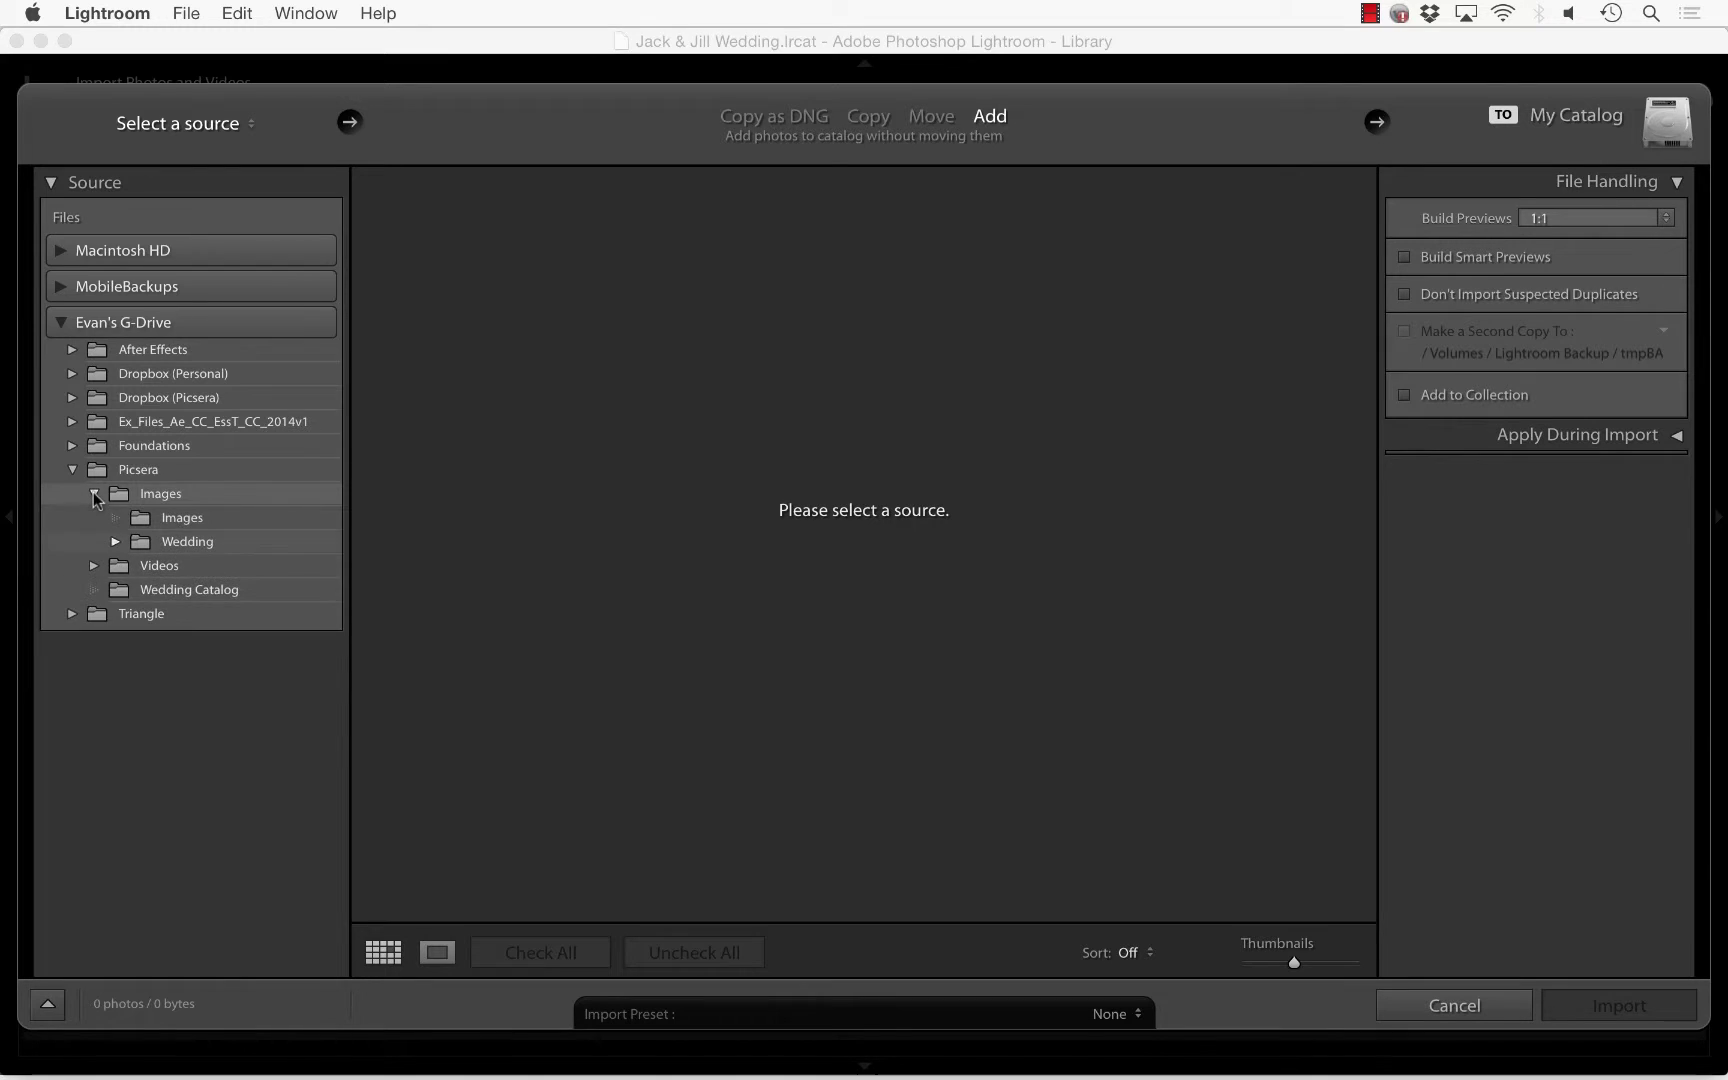
click(140, 540)
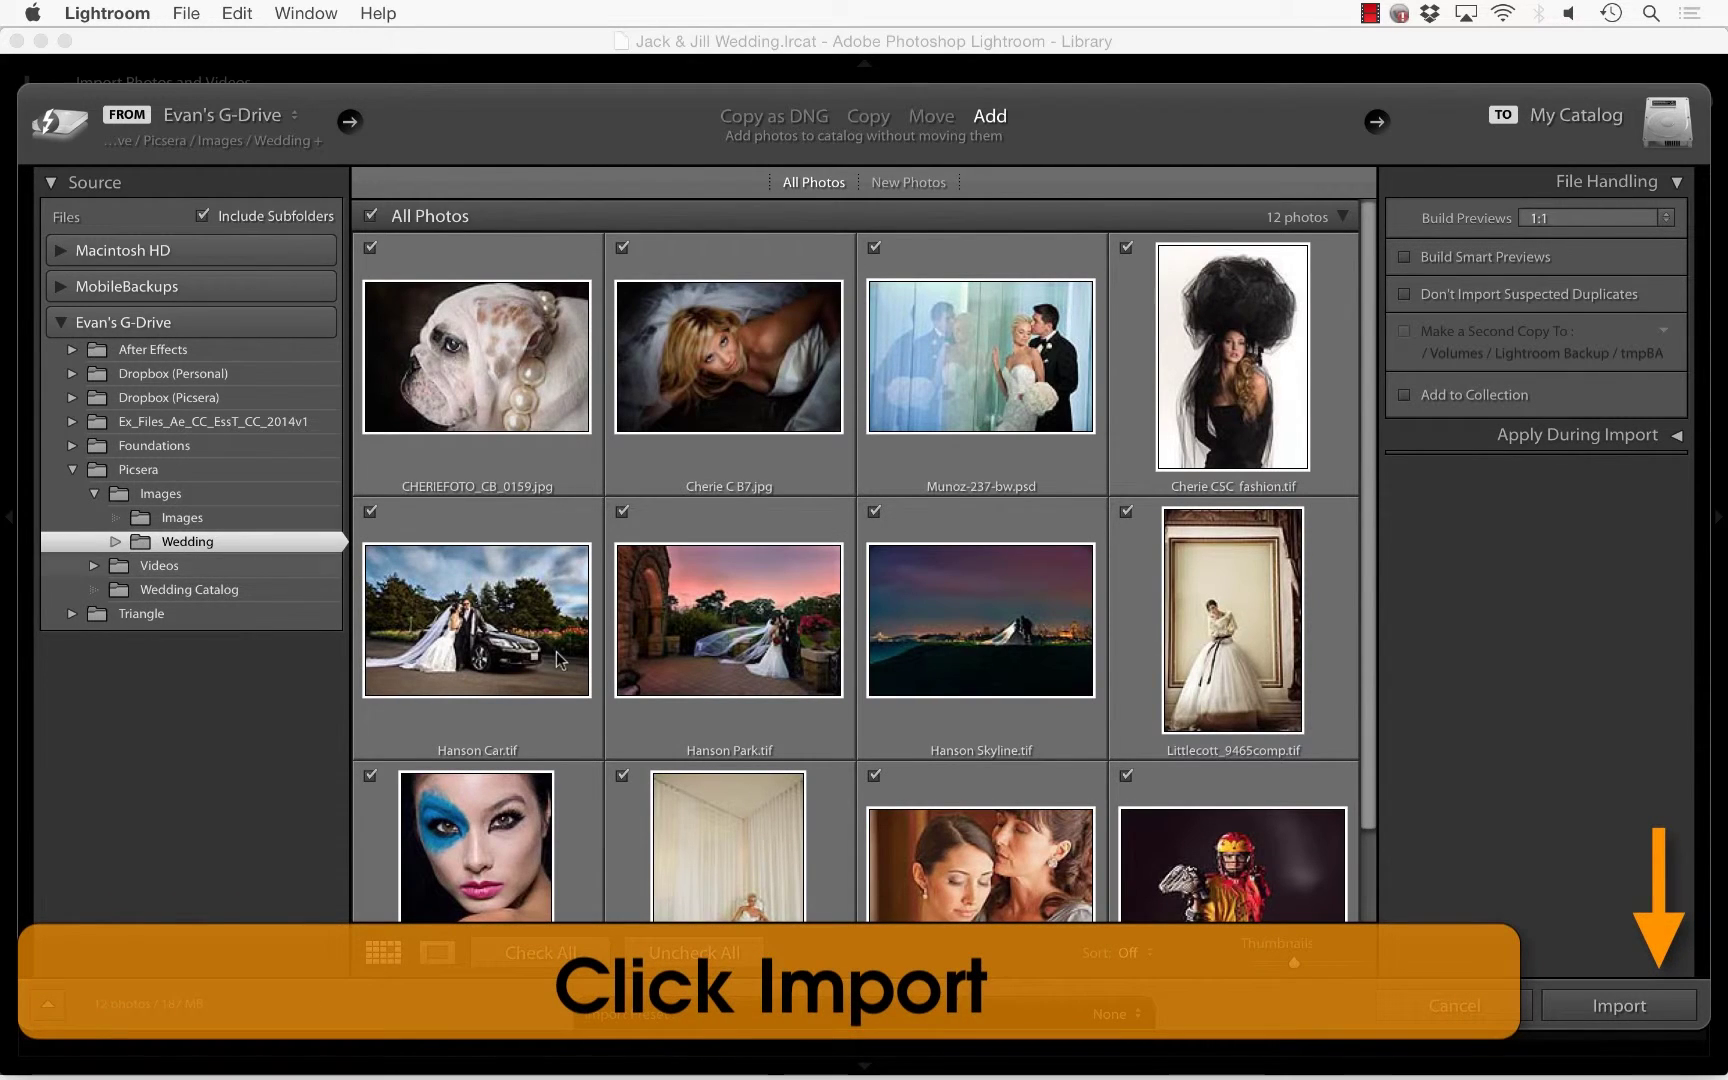
Import the 12 photos; add the bride and face-paint portraits to Level 1 Essential Retouching Requests.
click(1591, 1006)
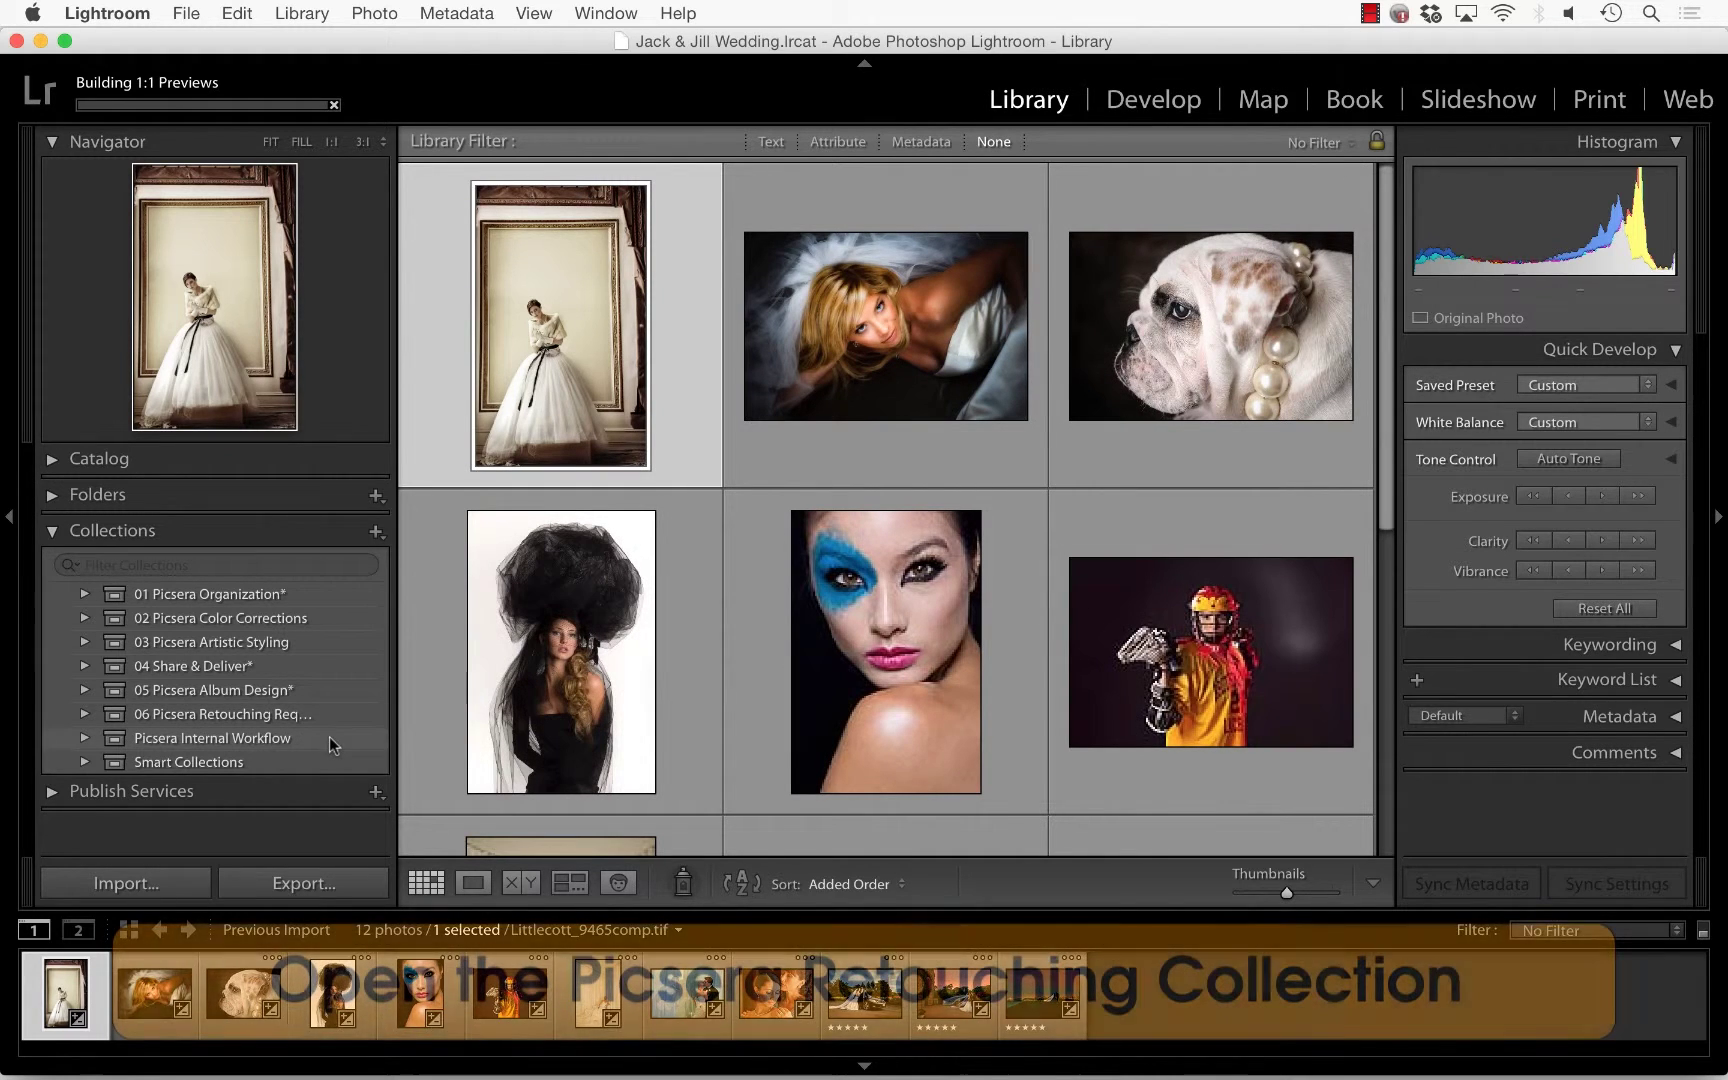
click(84, 714)
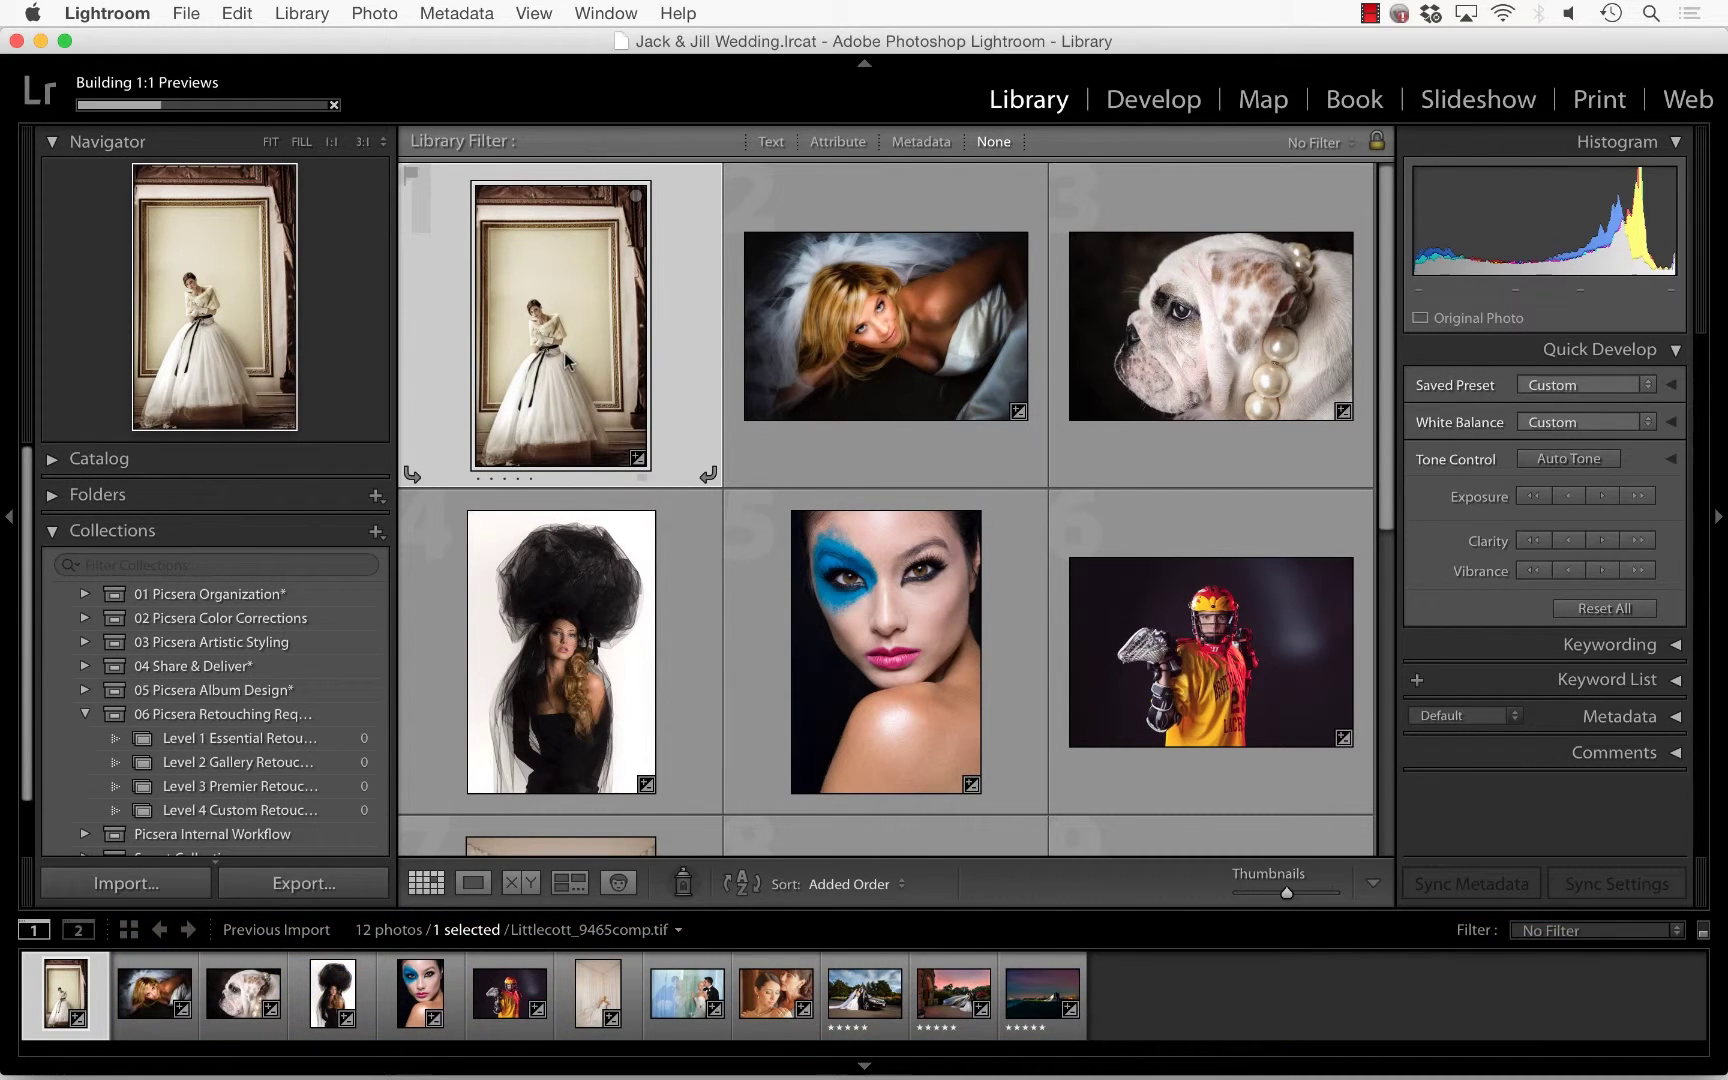
drag(566, 362, 262, 740)
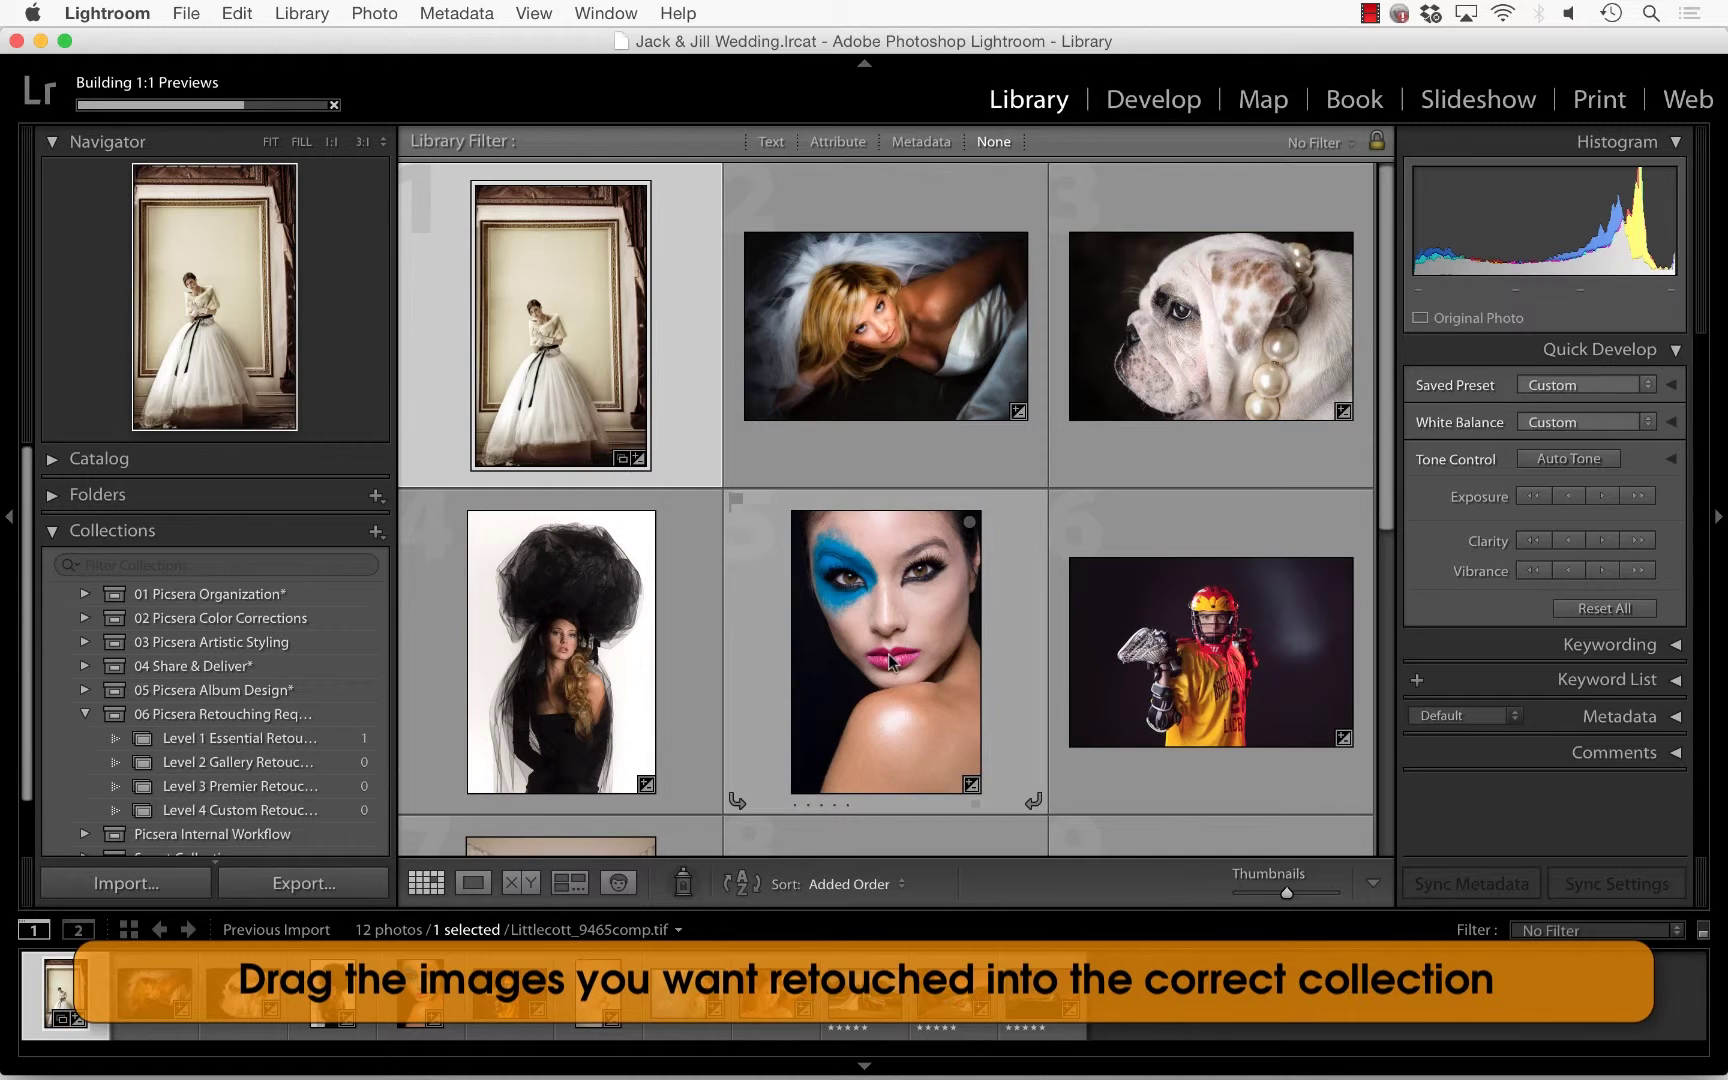
mouse_move(890, 660)
mouse_down()
mouse_move(345, 762)
mouse_move(337, 740)
mouse_up()
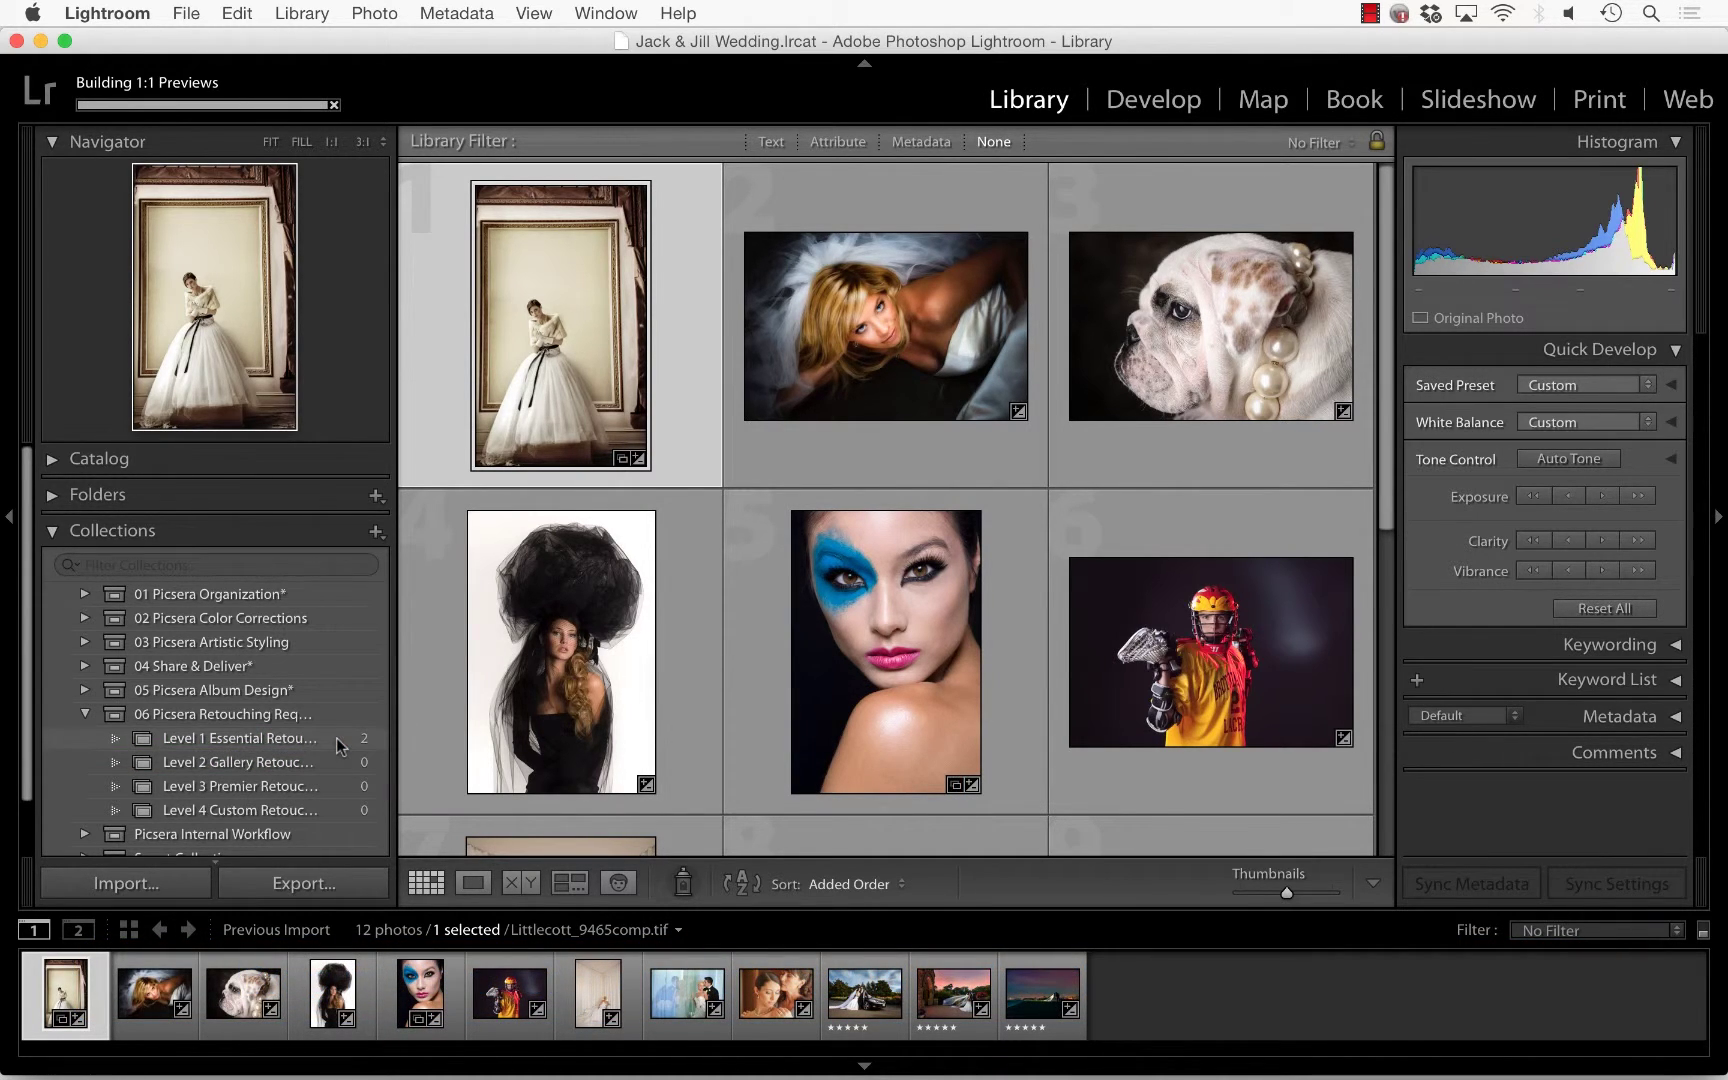
click(260, 738)
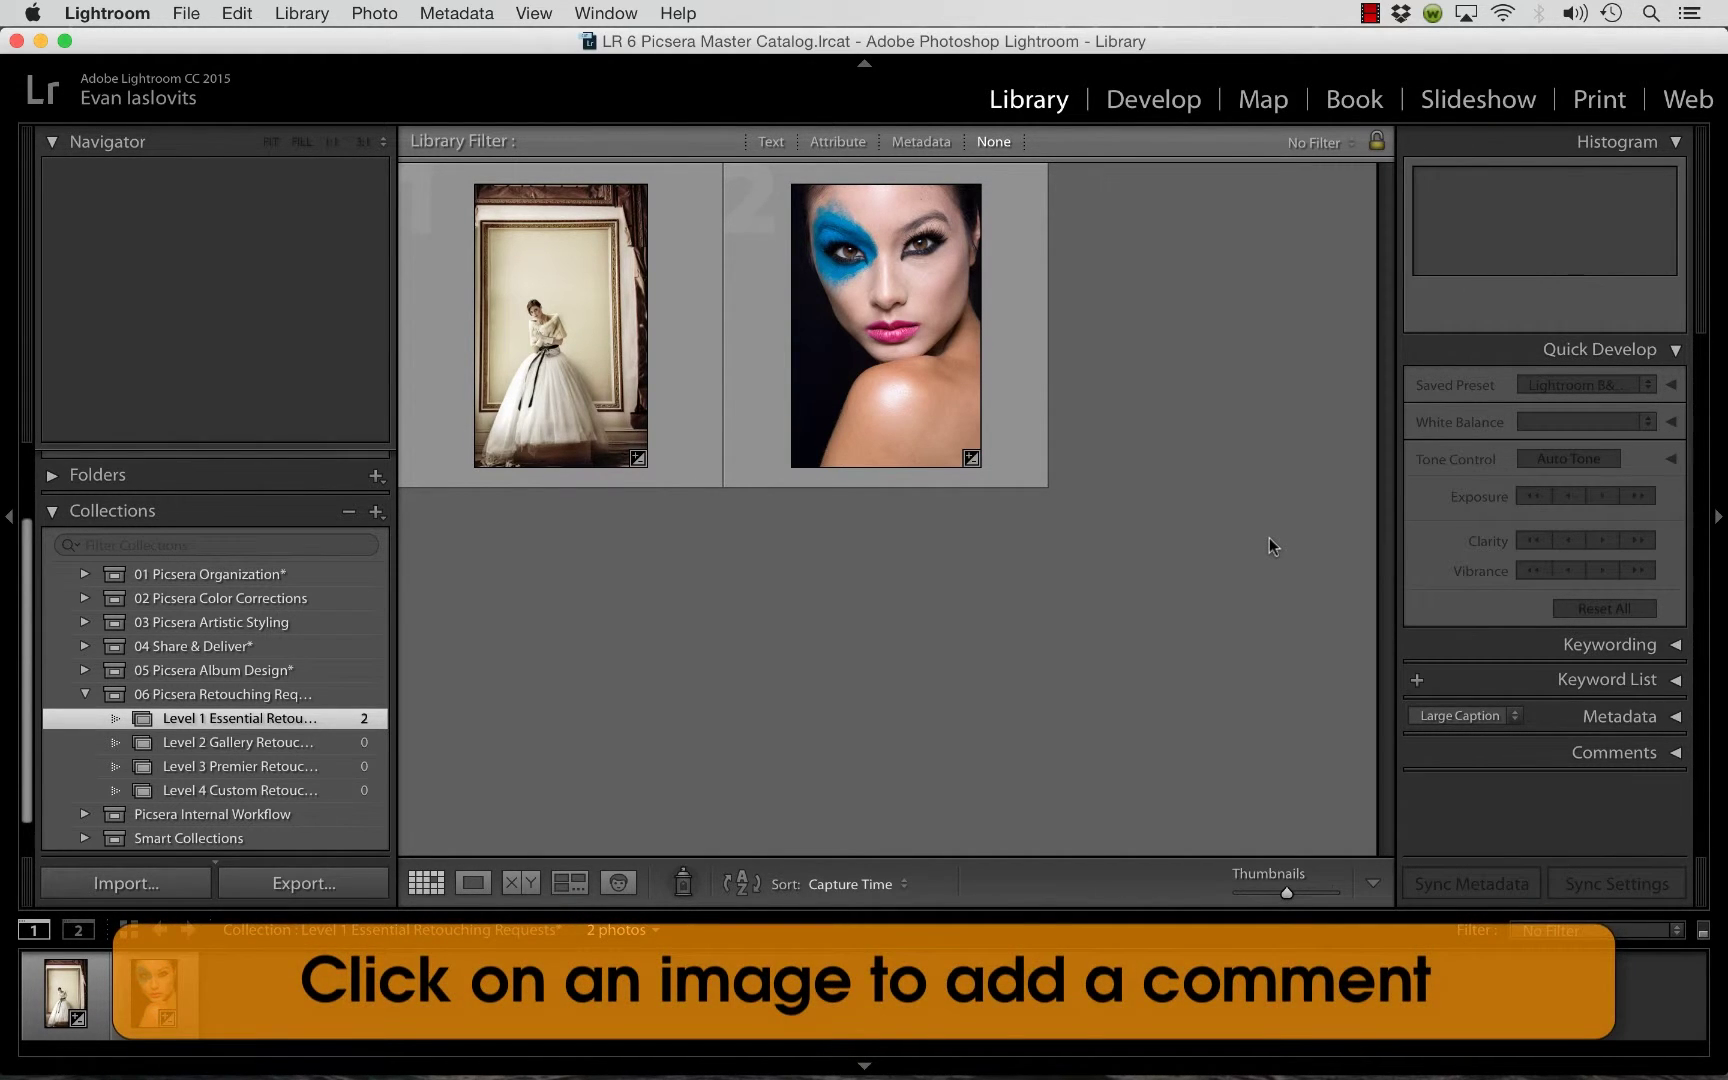
Select the blue face-paint portrait, the second thumbnail in the Level 1 collection.
click(883, 351)
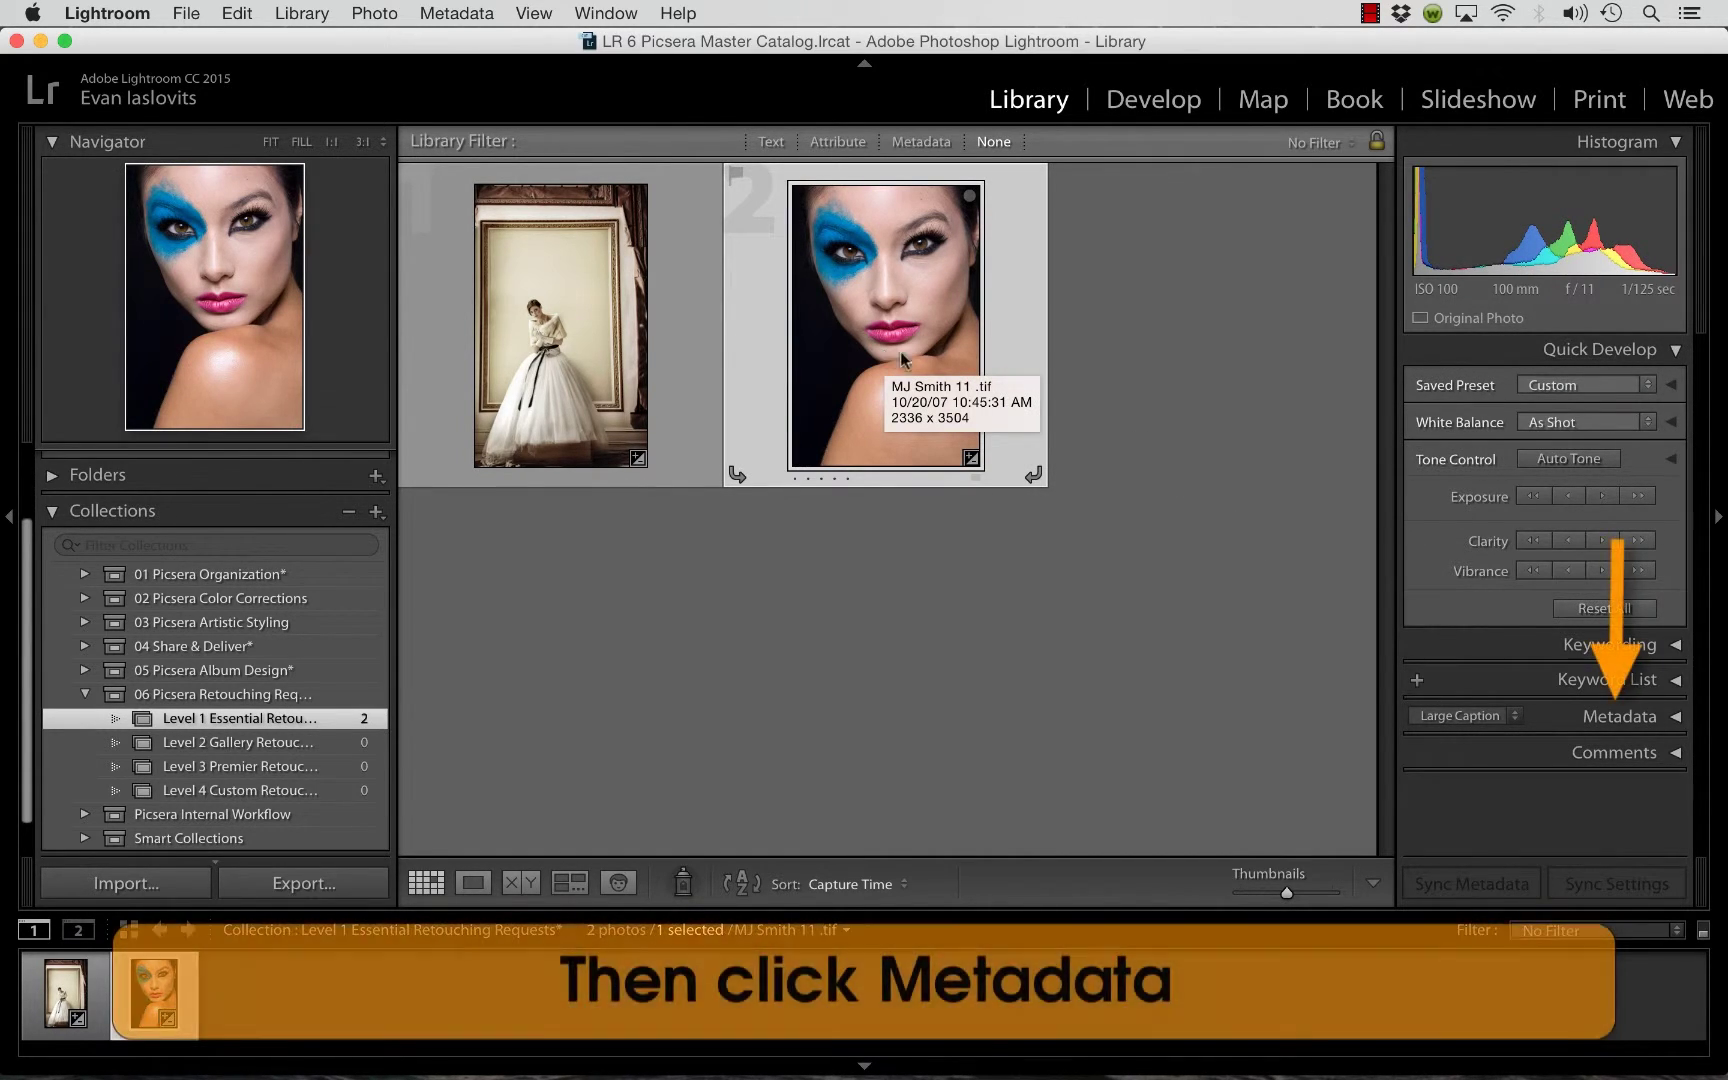
Enter the caption 'Removie wrinkles' for the face-paint portrait in the Metadata panel.
click(1607, 718)
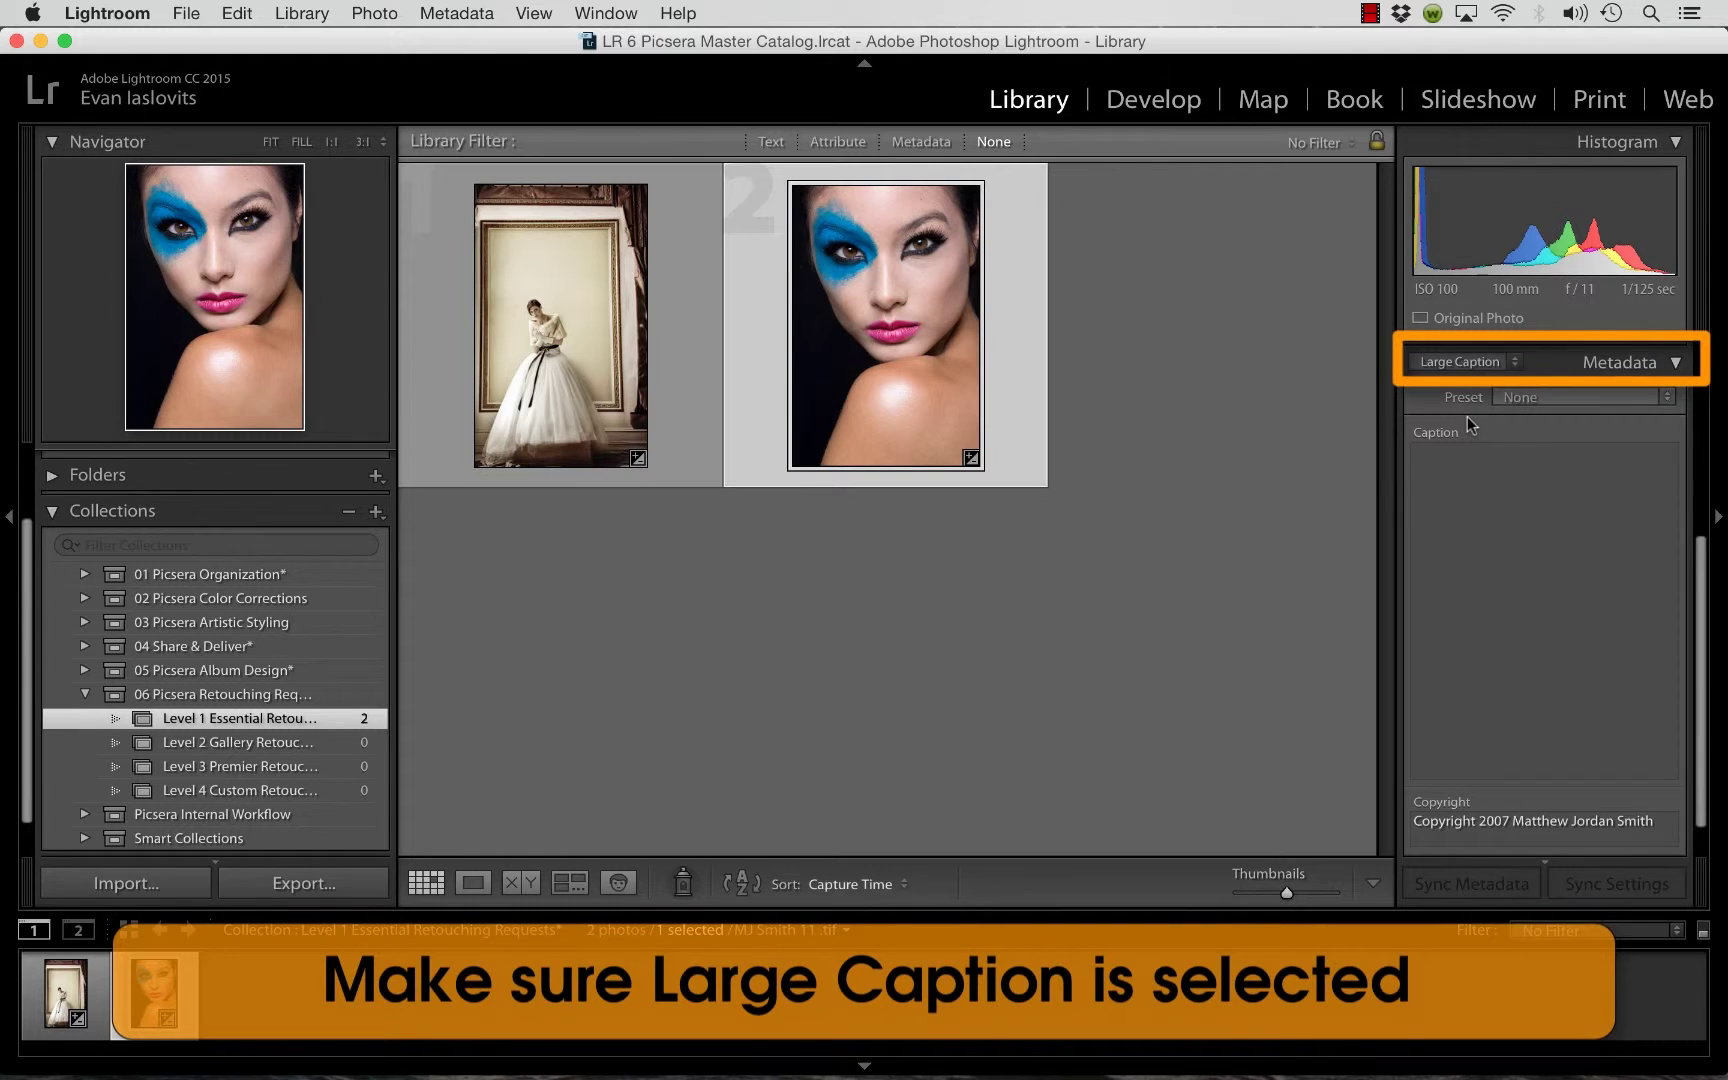
click(1459, 488)
text(Re)
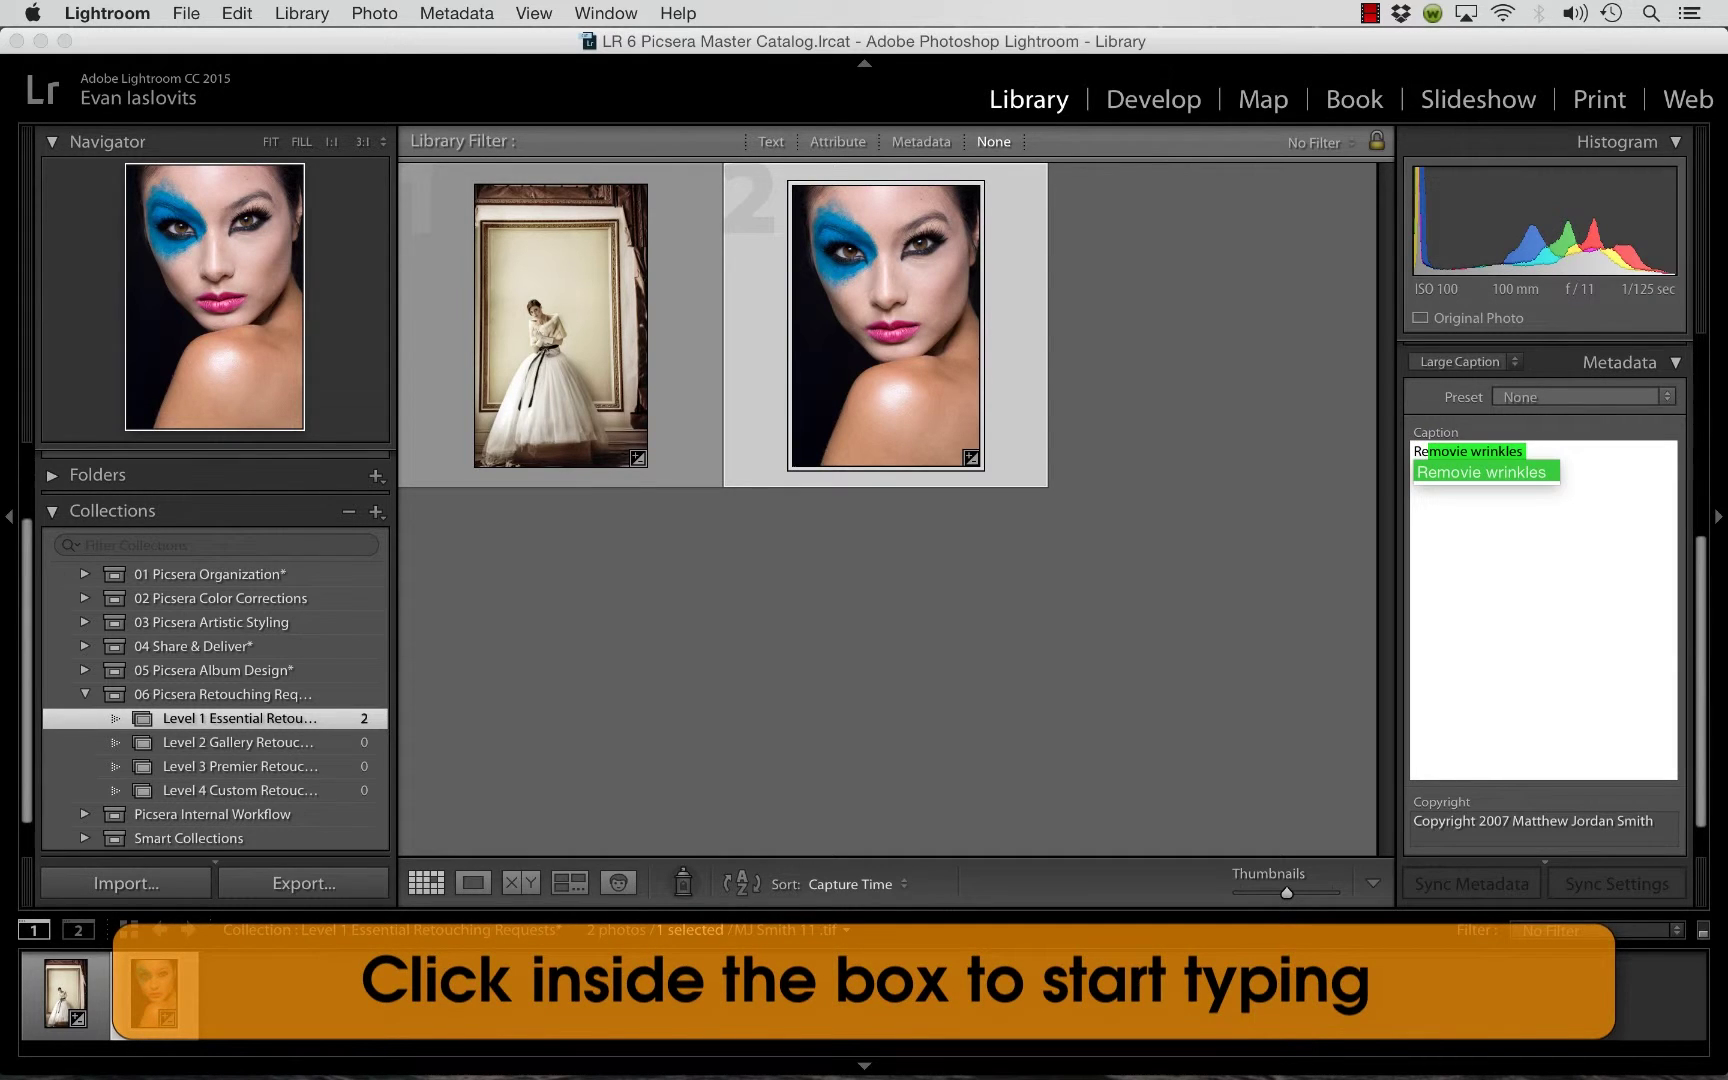
key(Return)
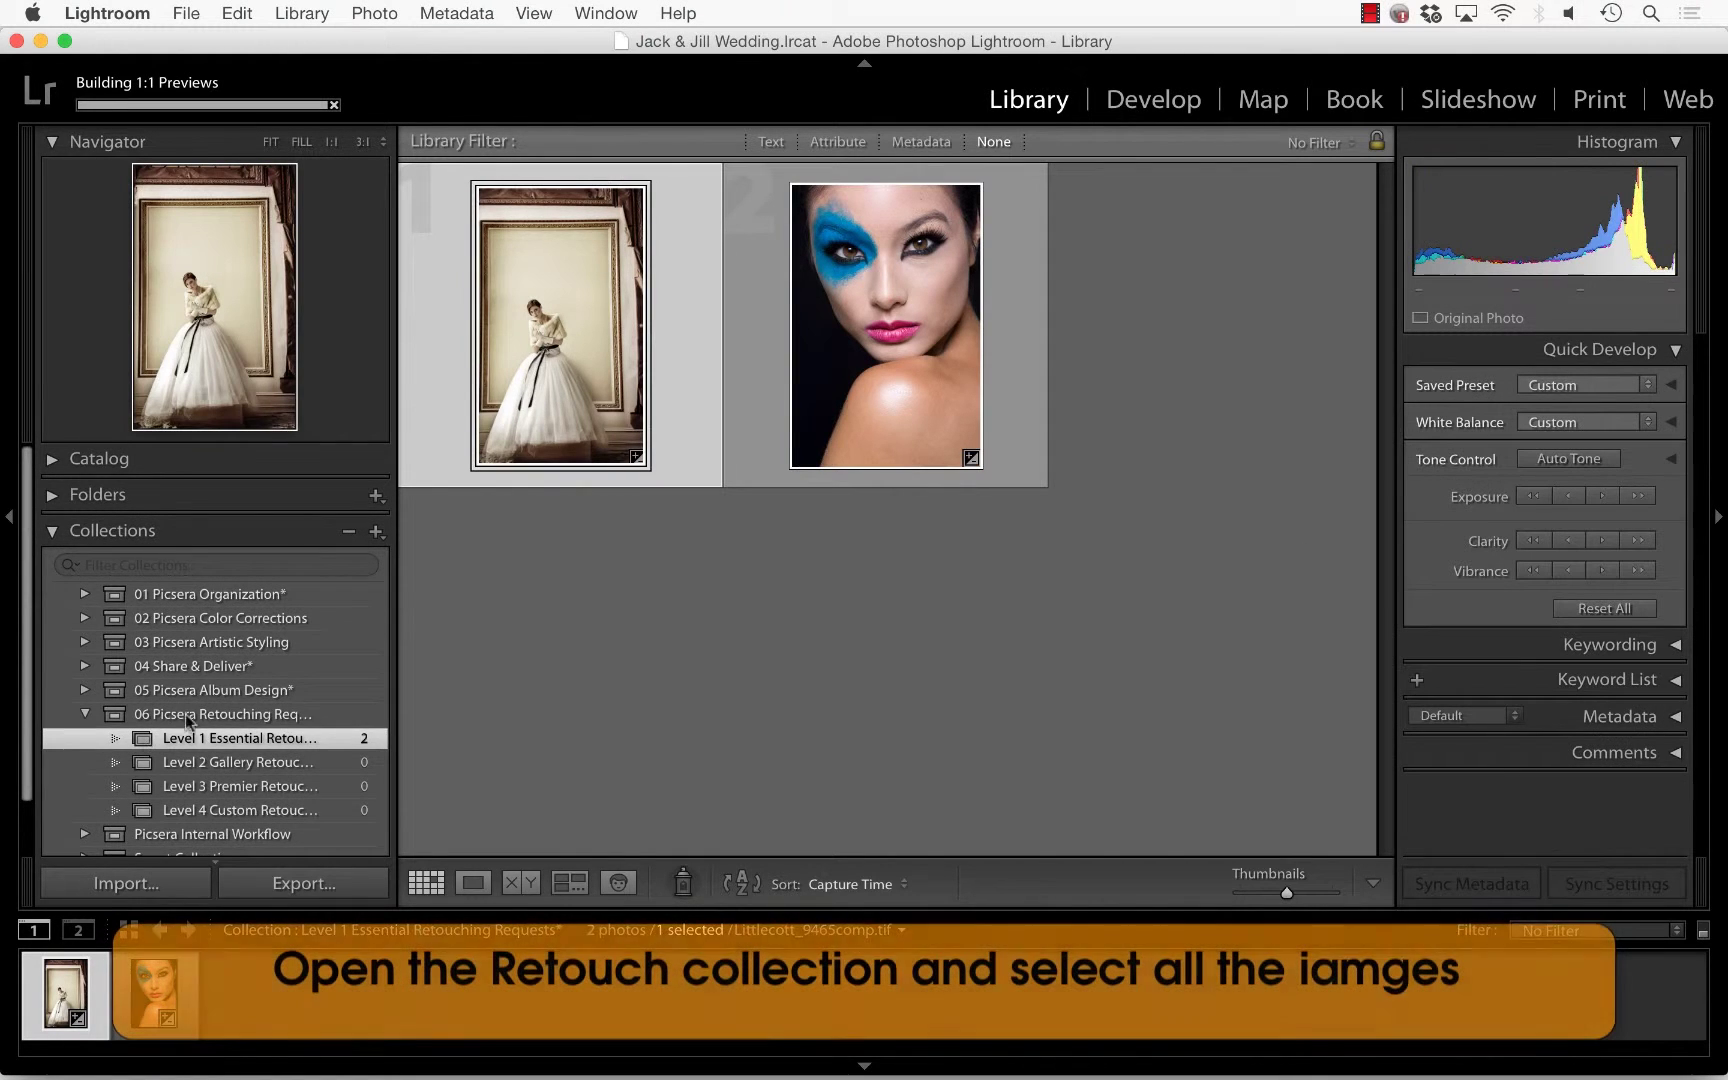
mouse_move(775, 296)
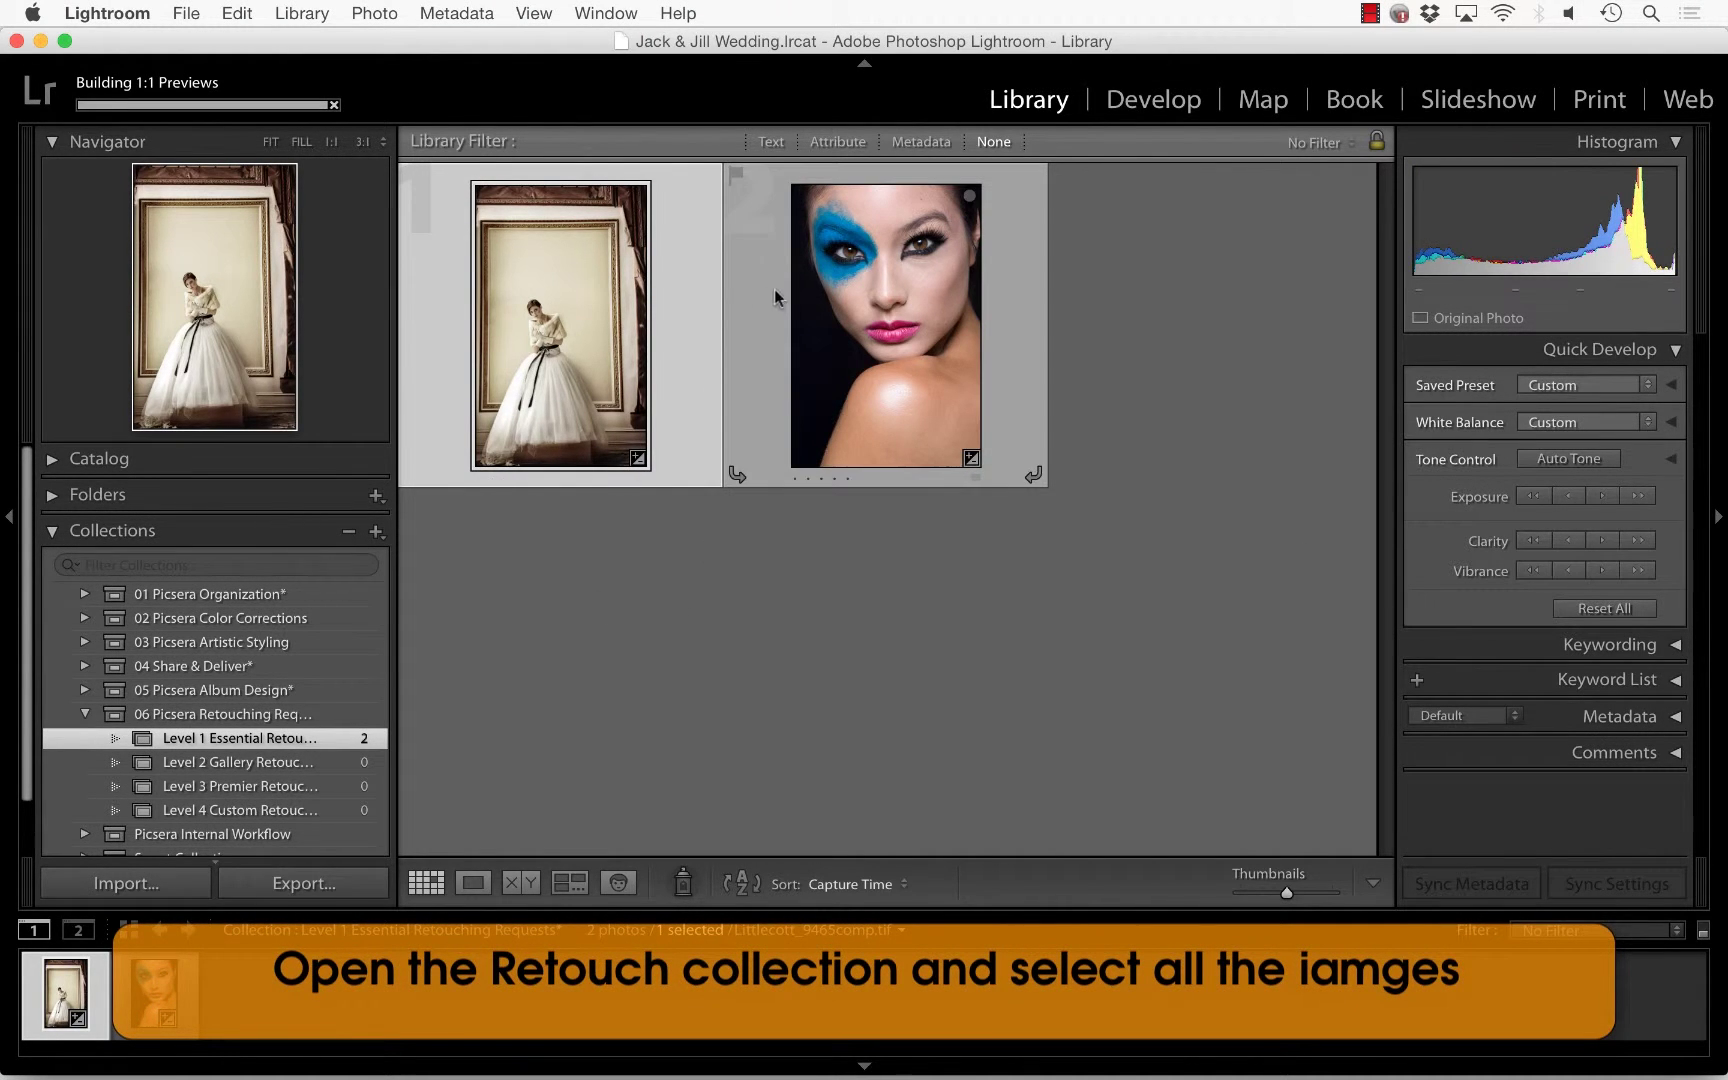
Export both photos to Dropbox (Personal) > Picsera > 06-16_Jack & Jill Wedding as the destination.
key(super+a)
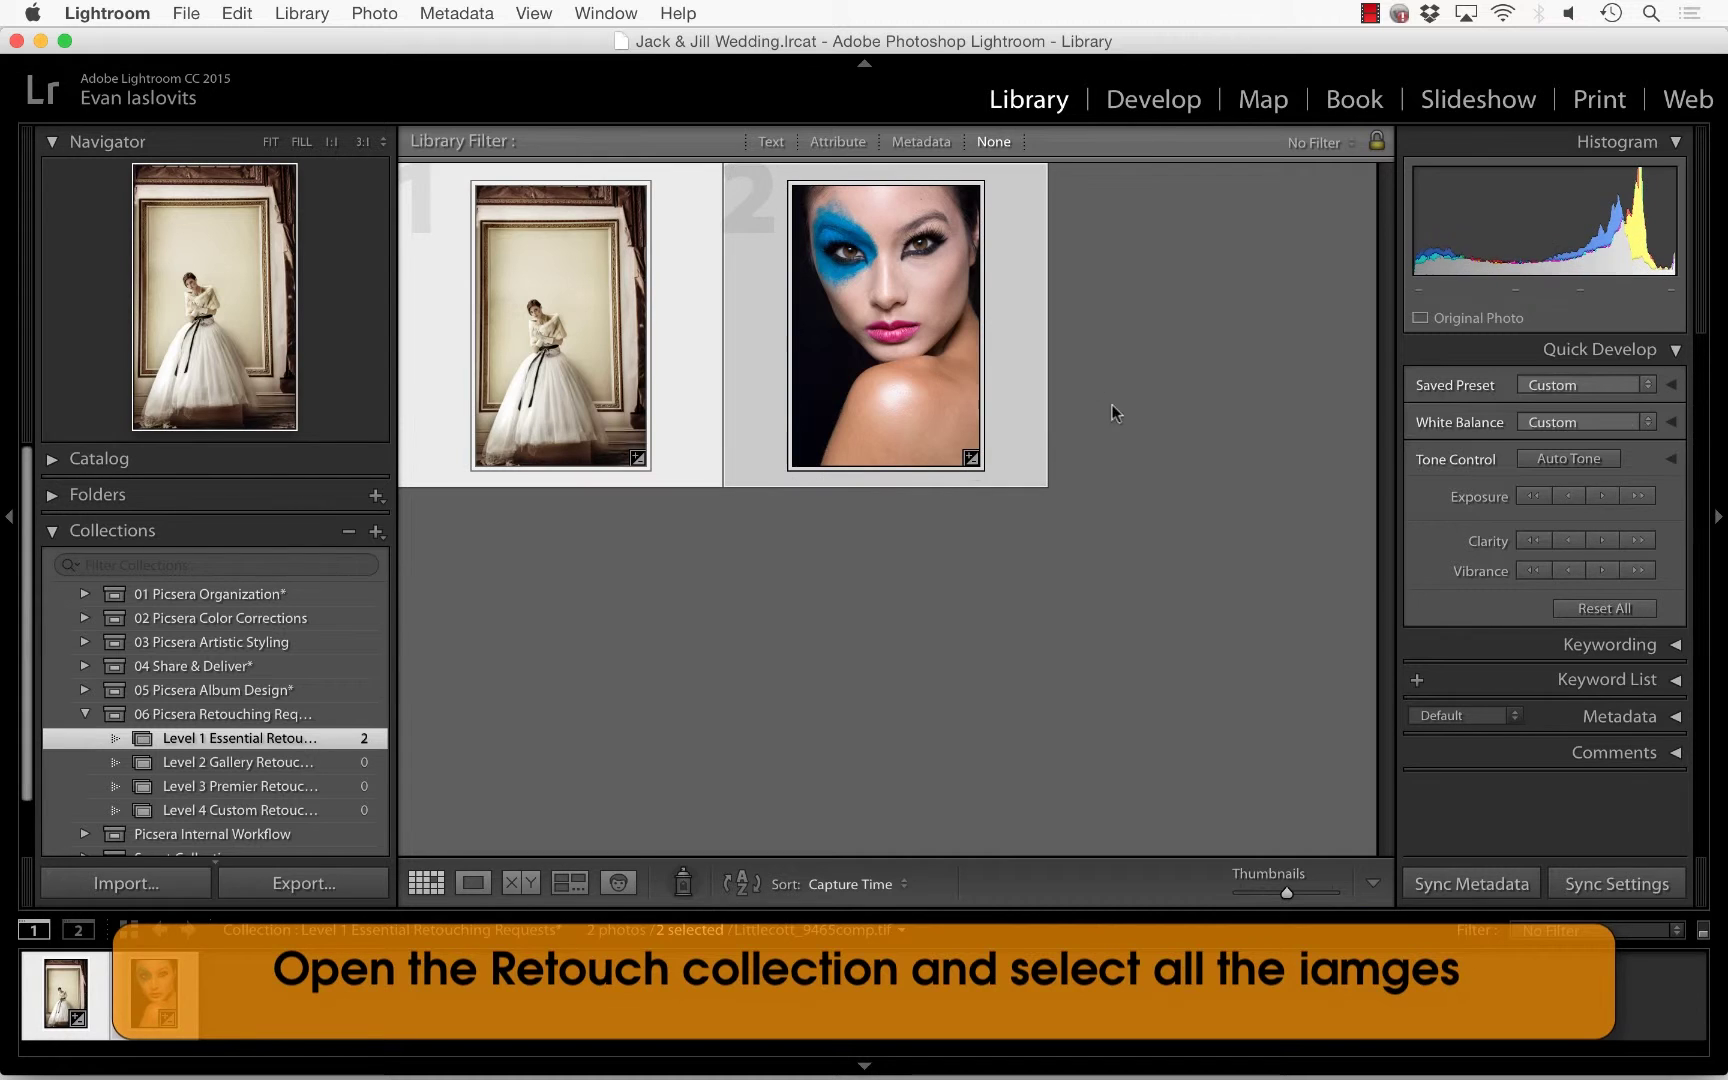
click(295, 885)
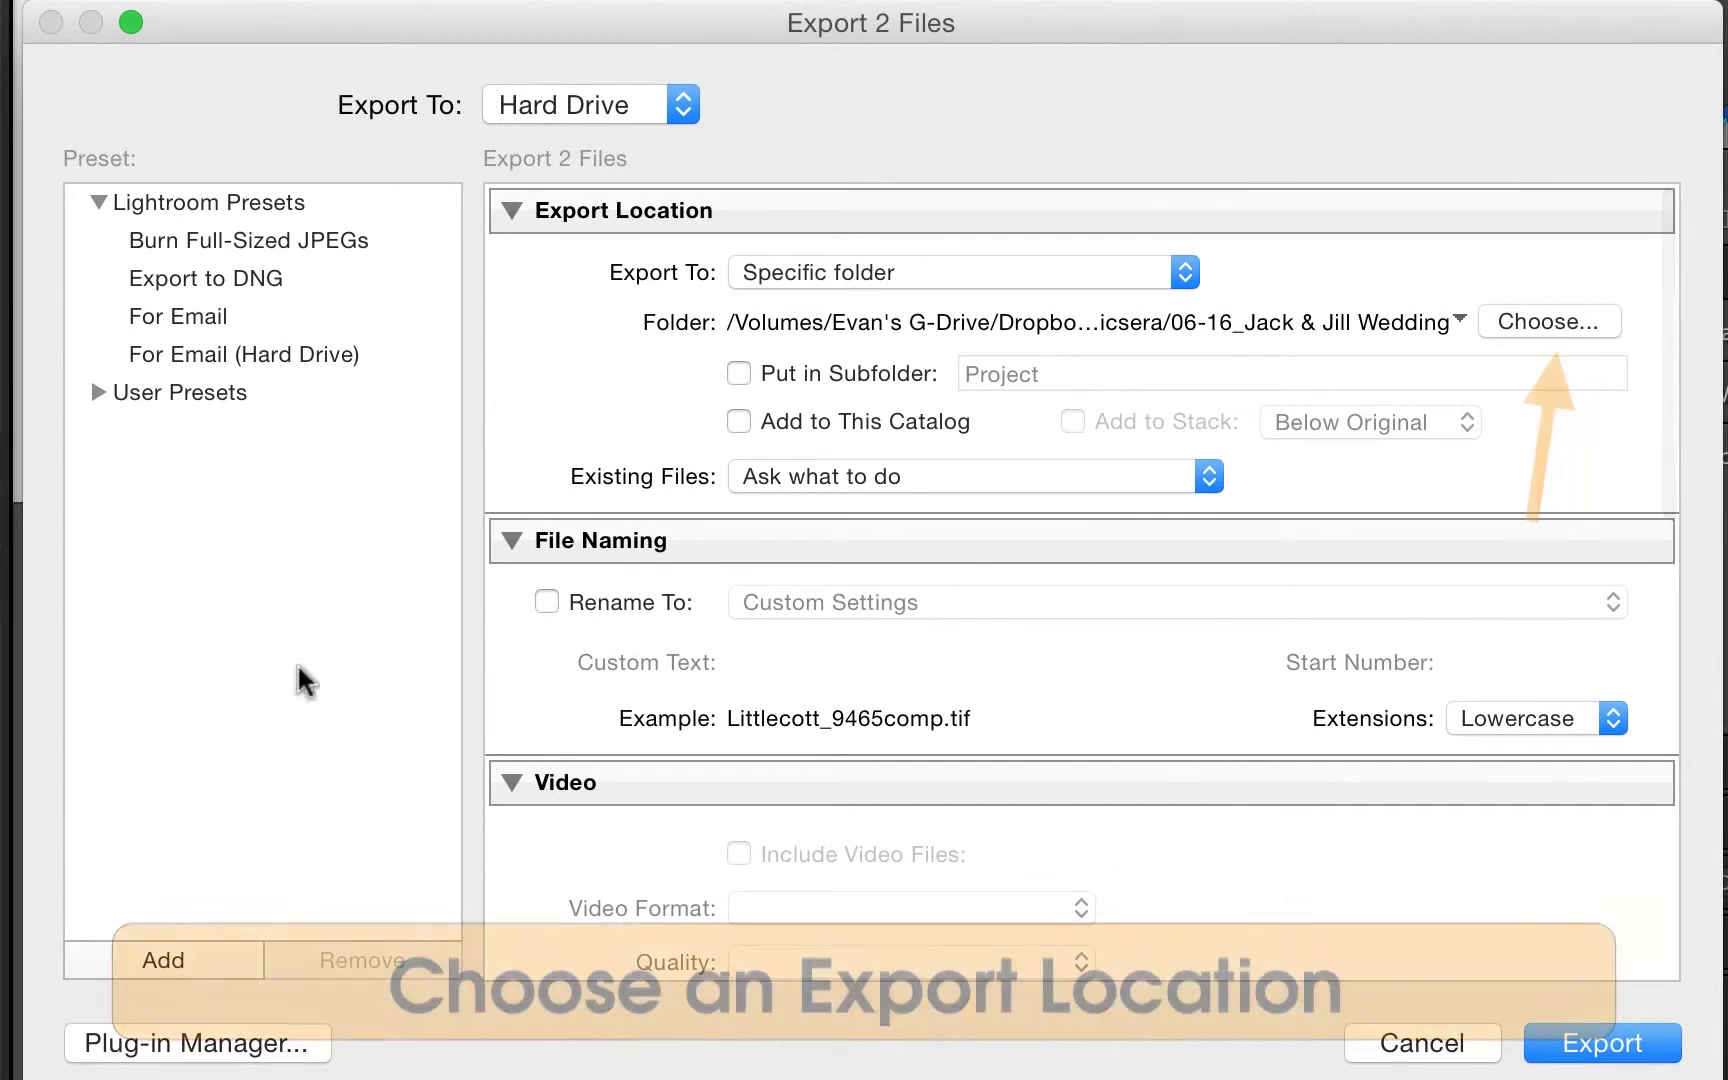
click(1547, 325)
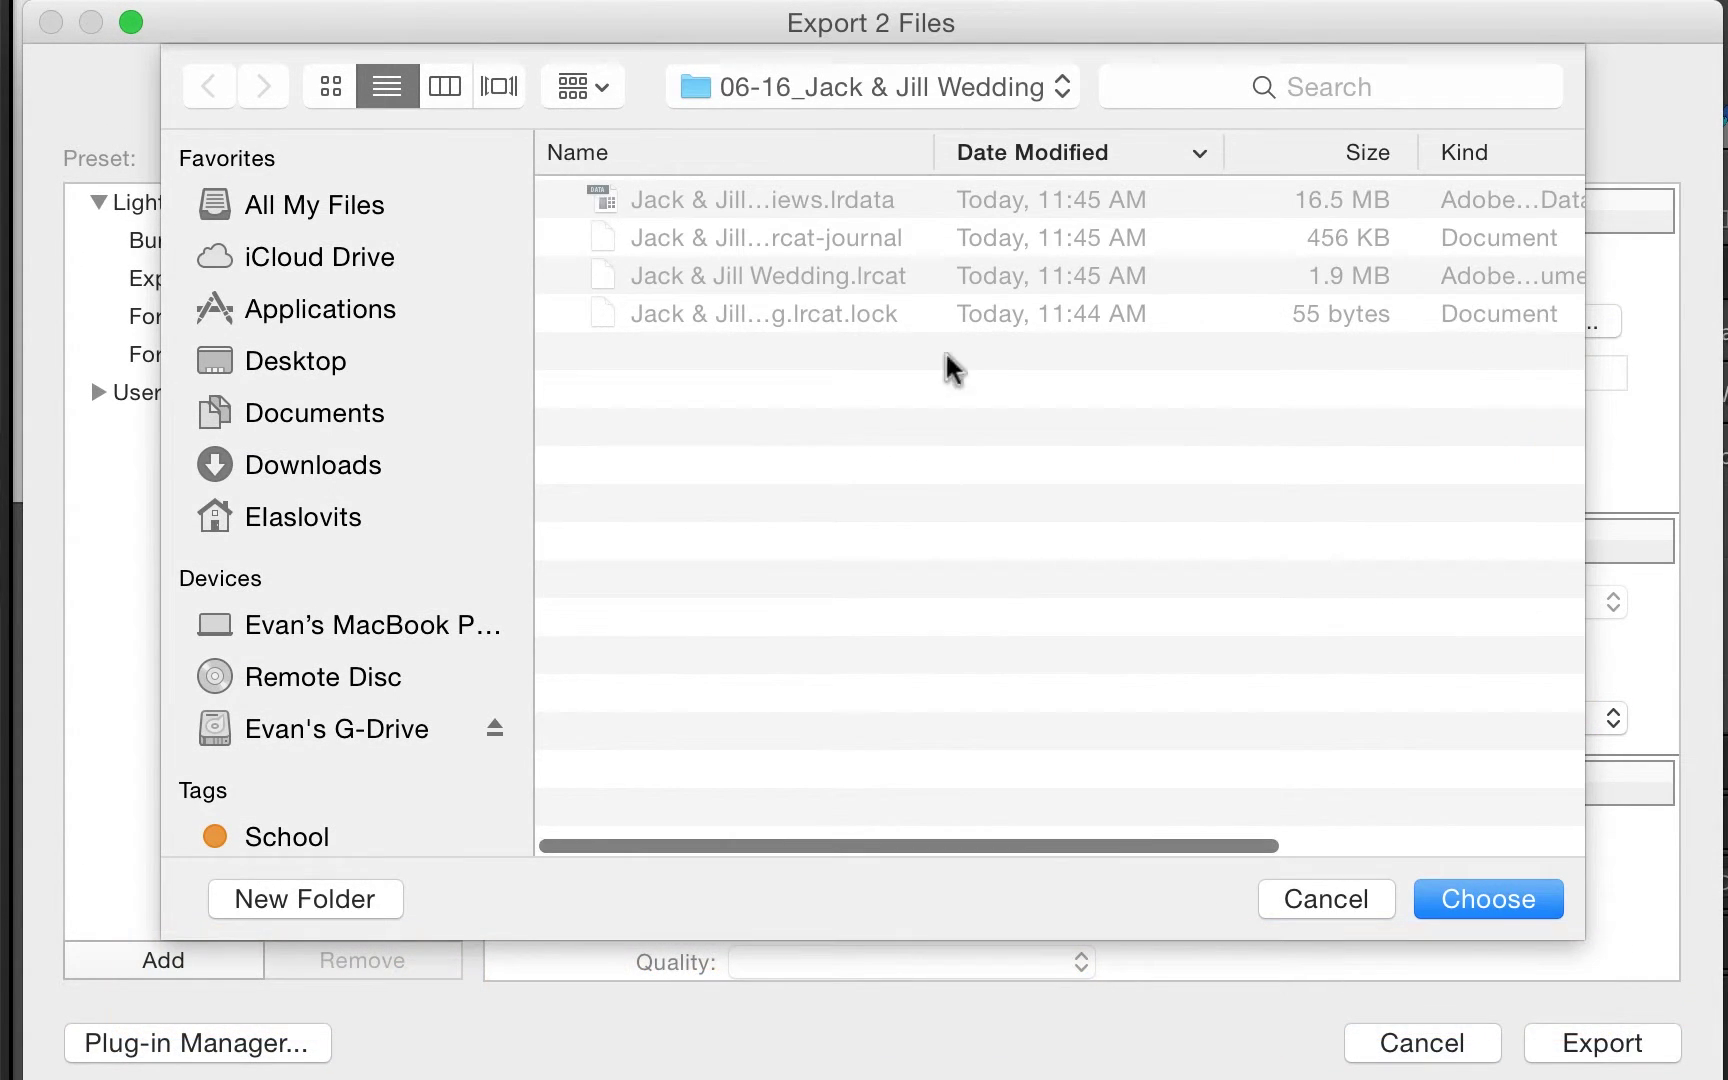
click(372, 733)
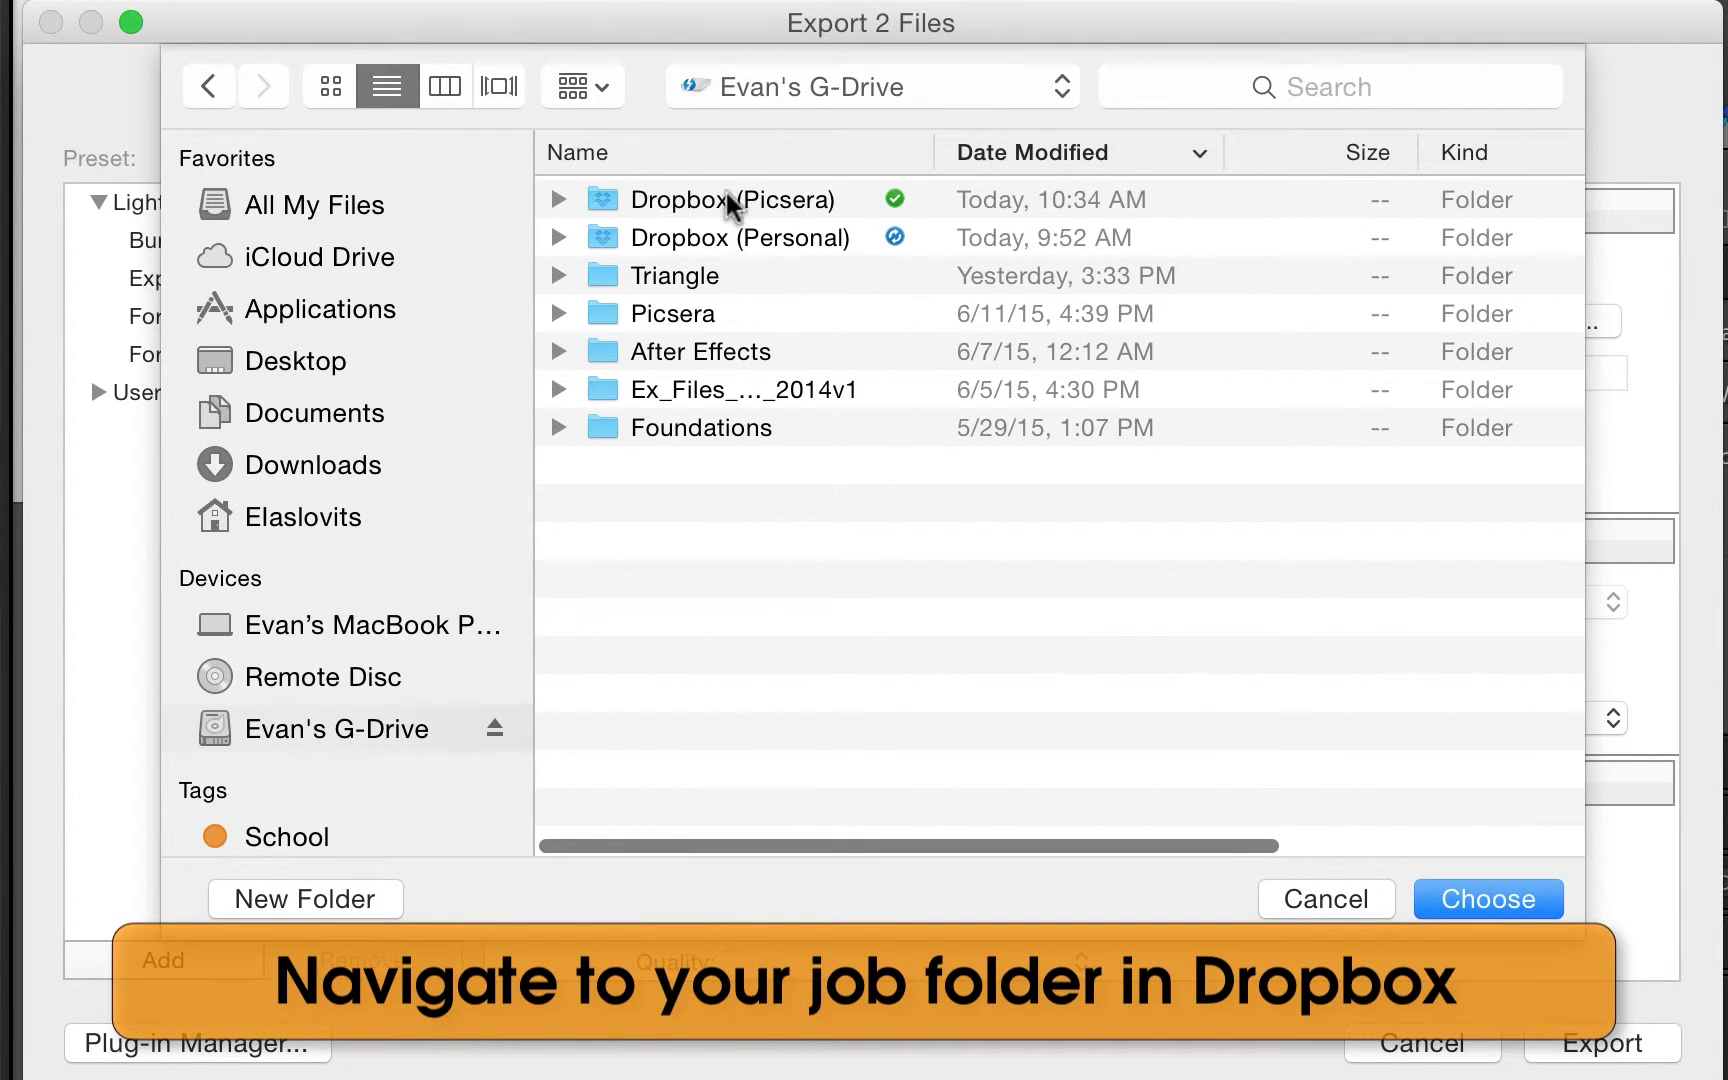
double_click(716, 236)
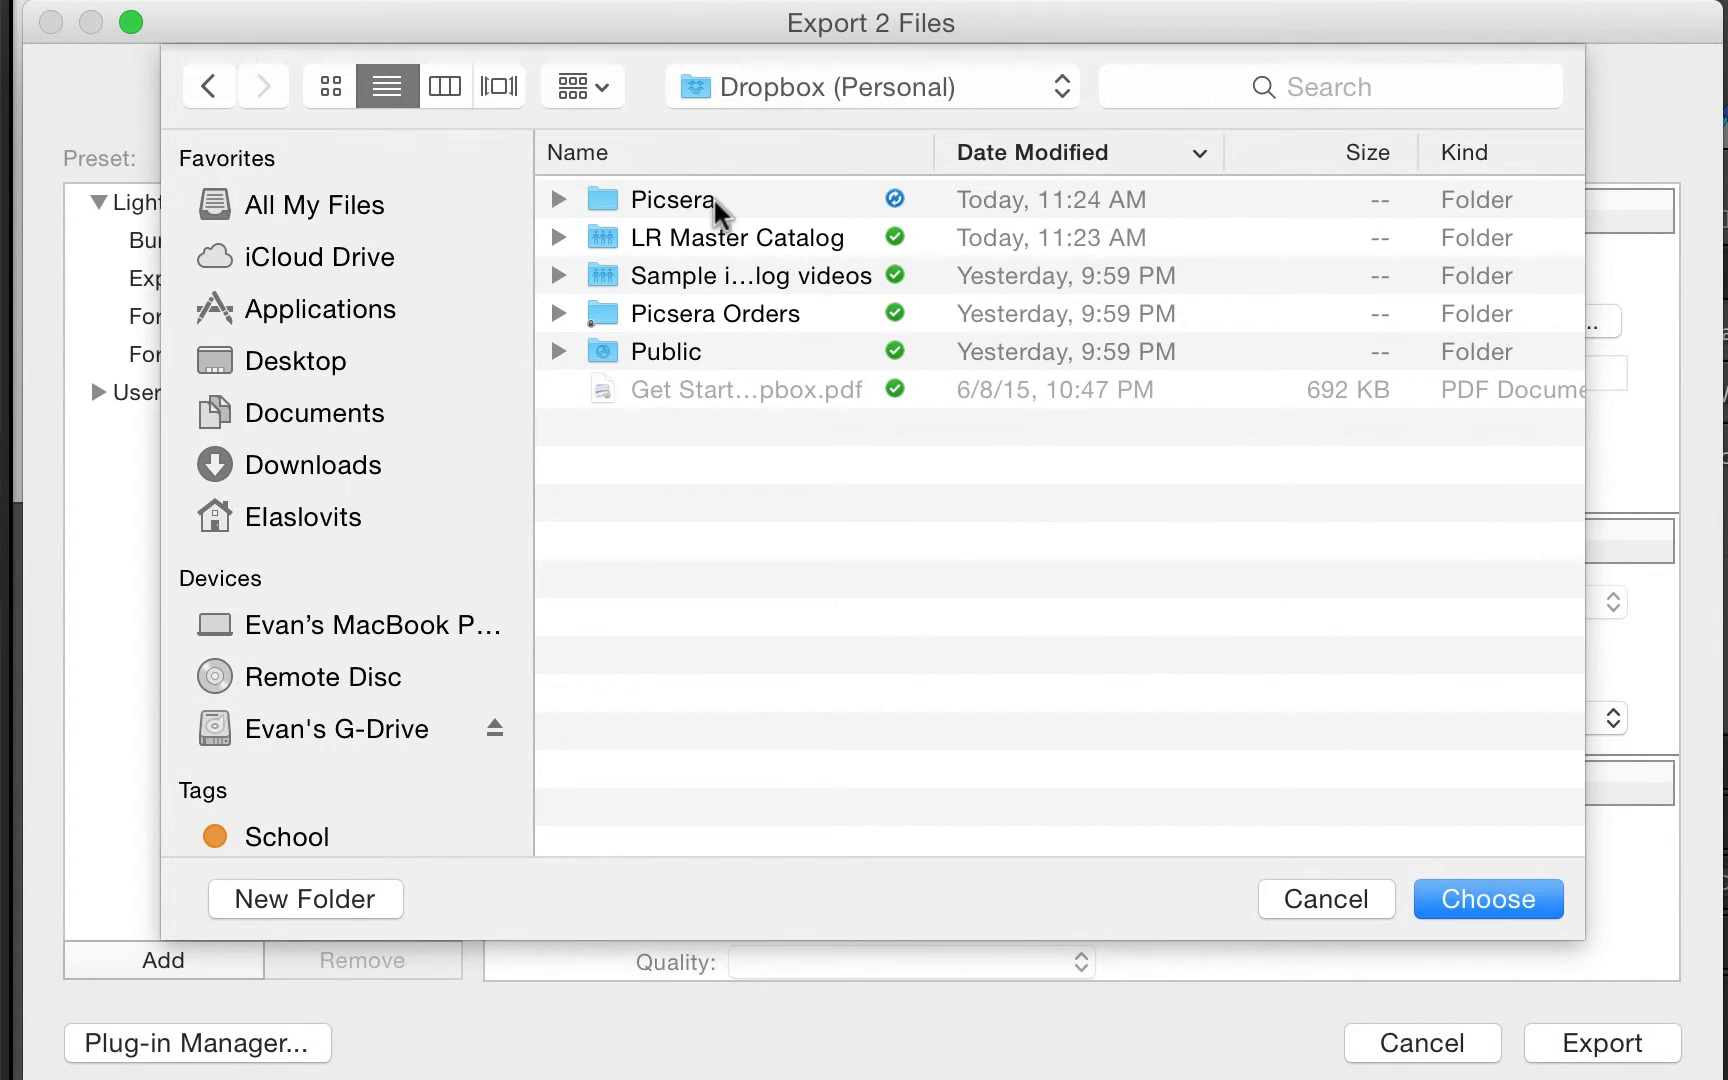
double_click(714, 201)
double_click(714, 201)
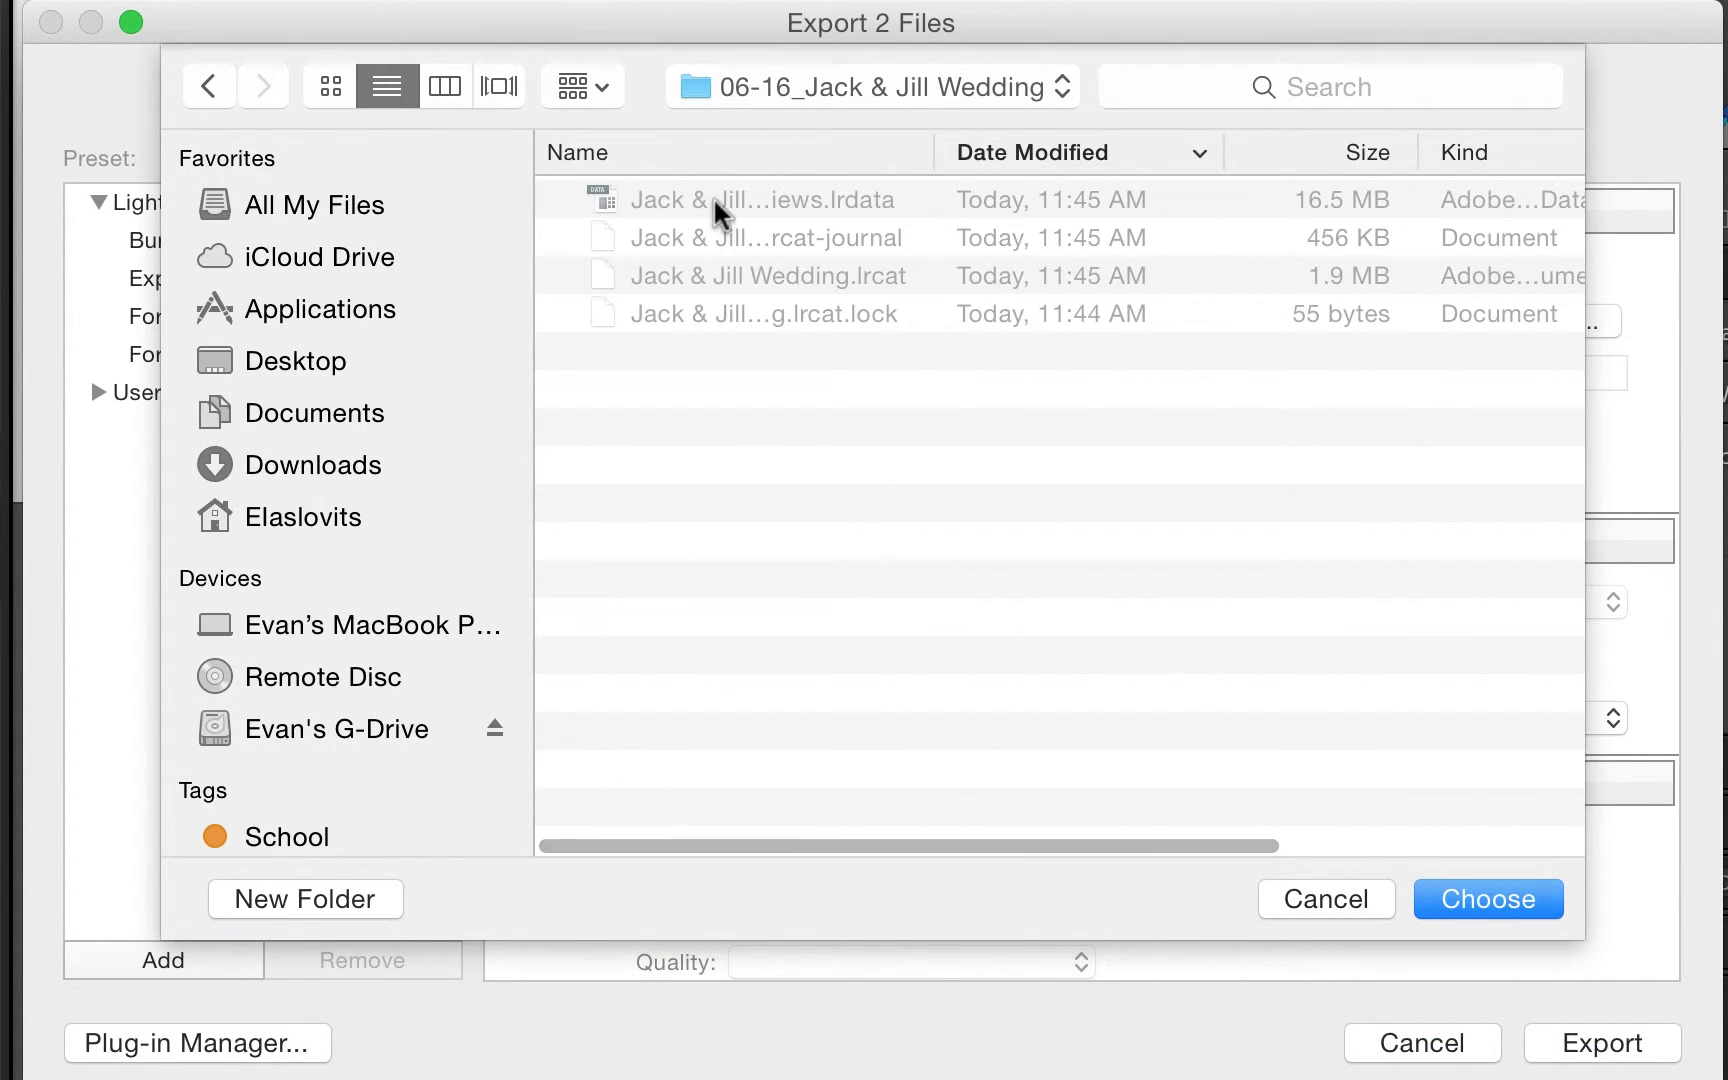
click(1447, 903)
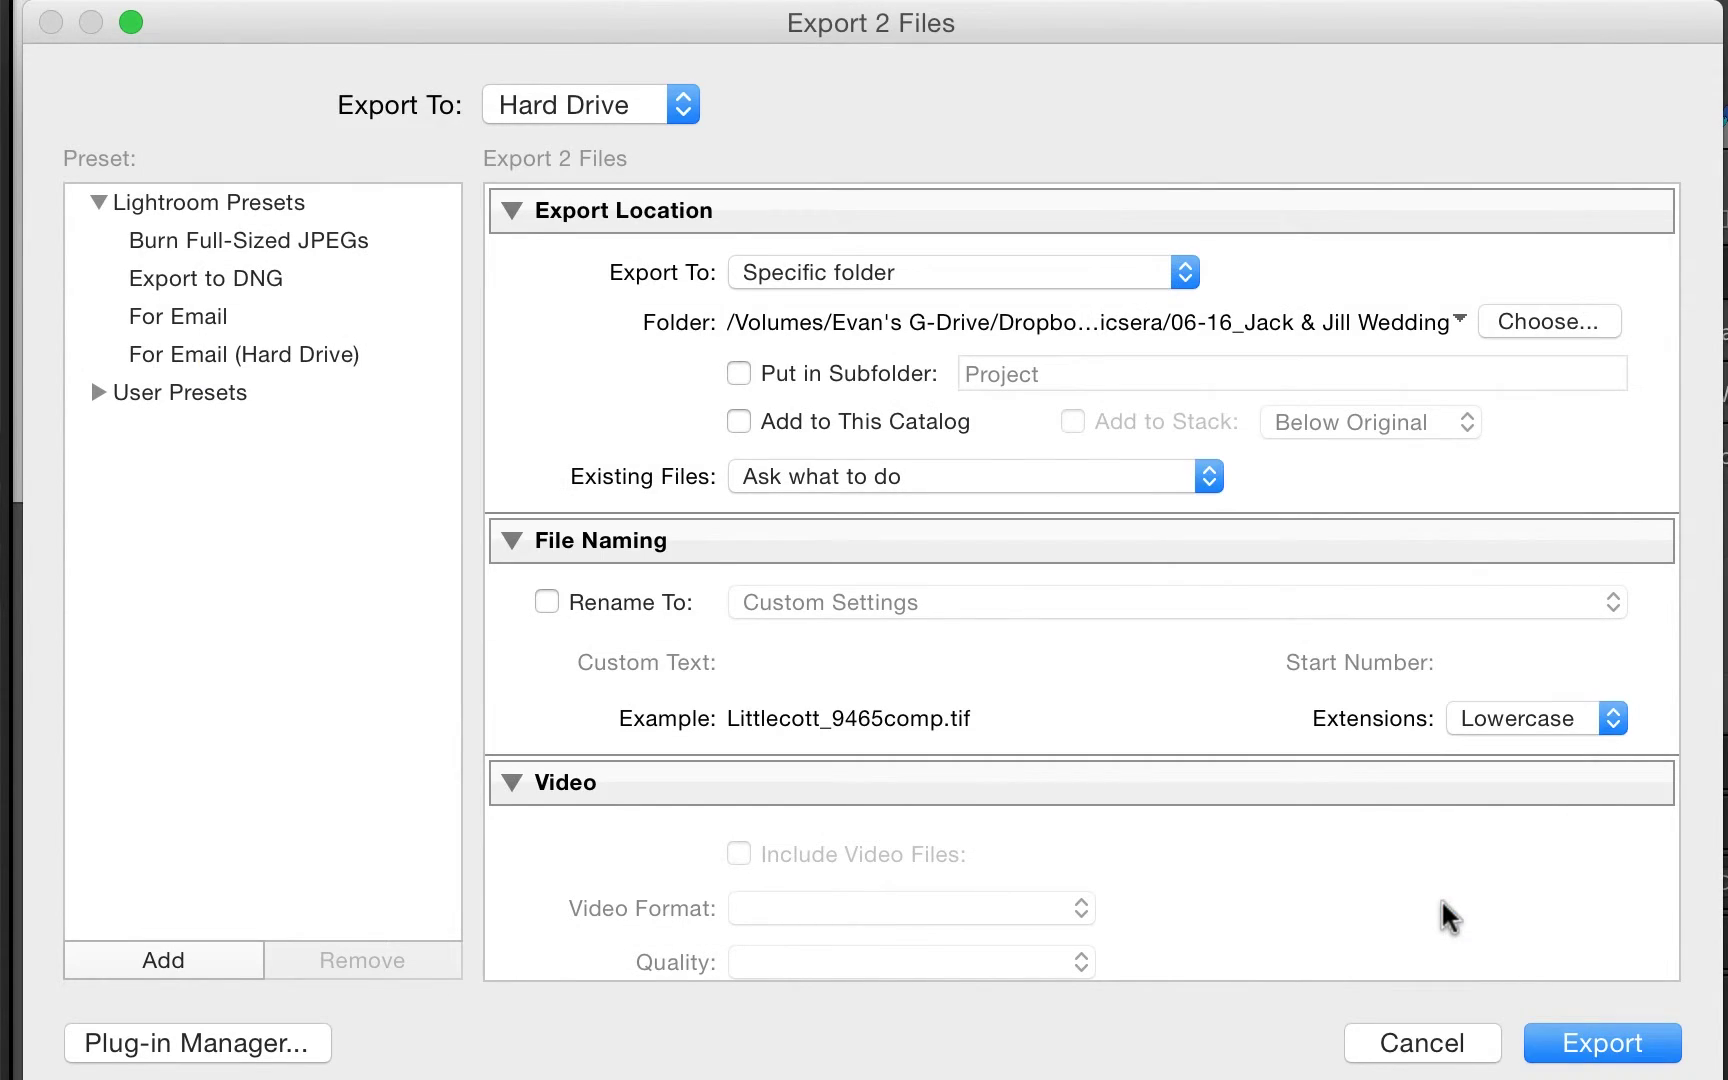
Export the two photos with Image Format set to Original.
scroll(1200, 714, down, 1)
scroll(1200, 714, down, 3)
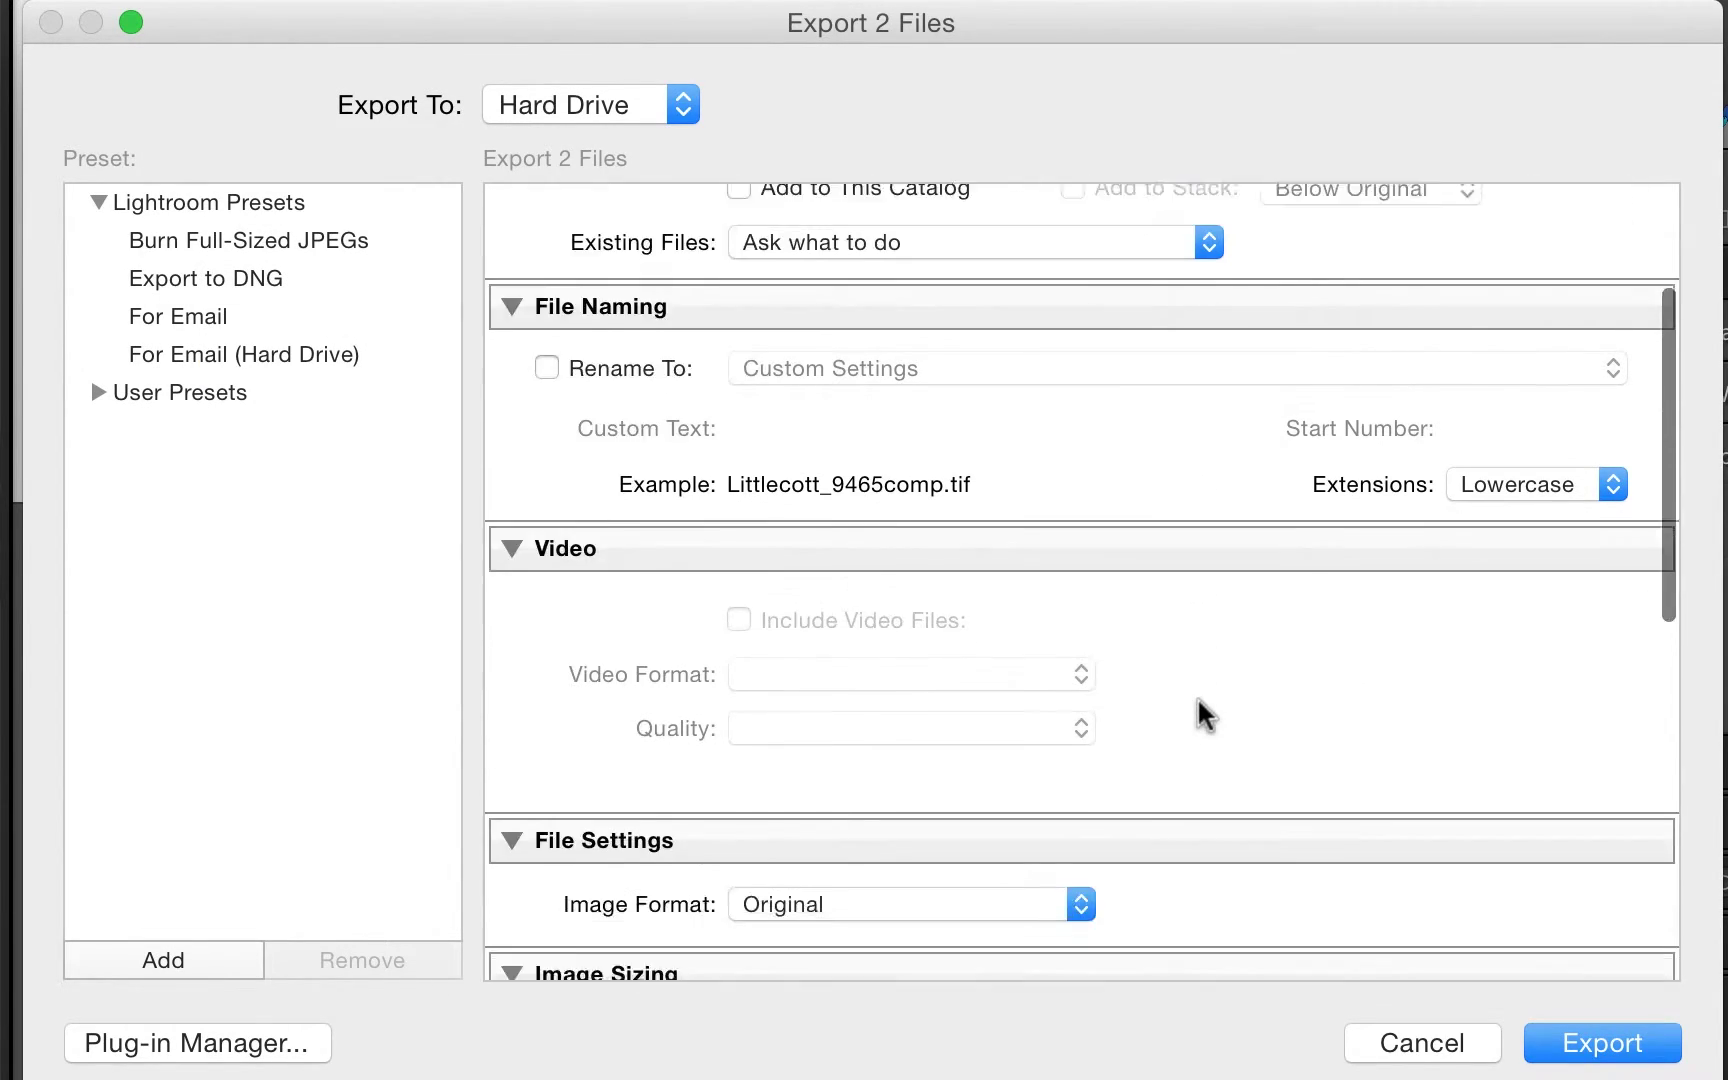
scroll(1205, 715, down, 3)
scroll(1200, 710, down, 2)
scroll(1200, 706, down, 2)
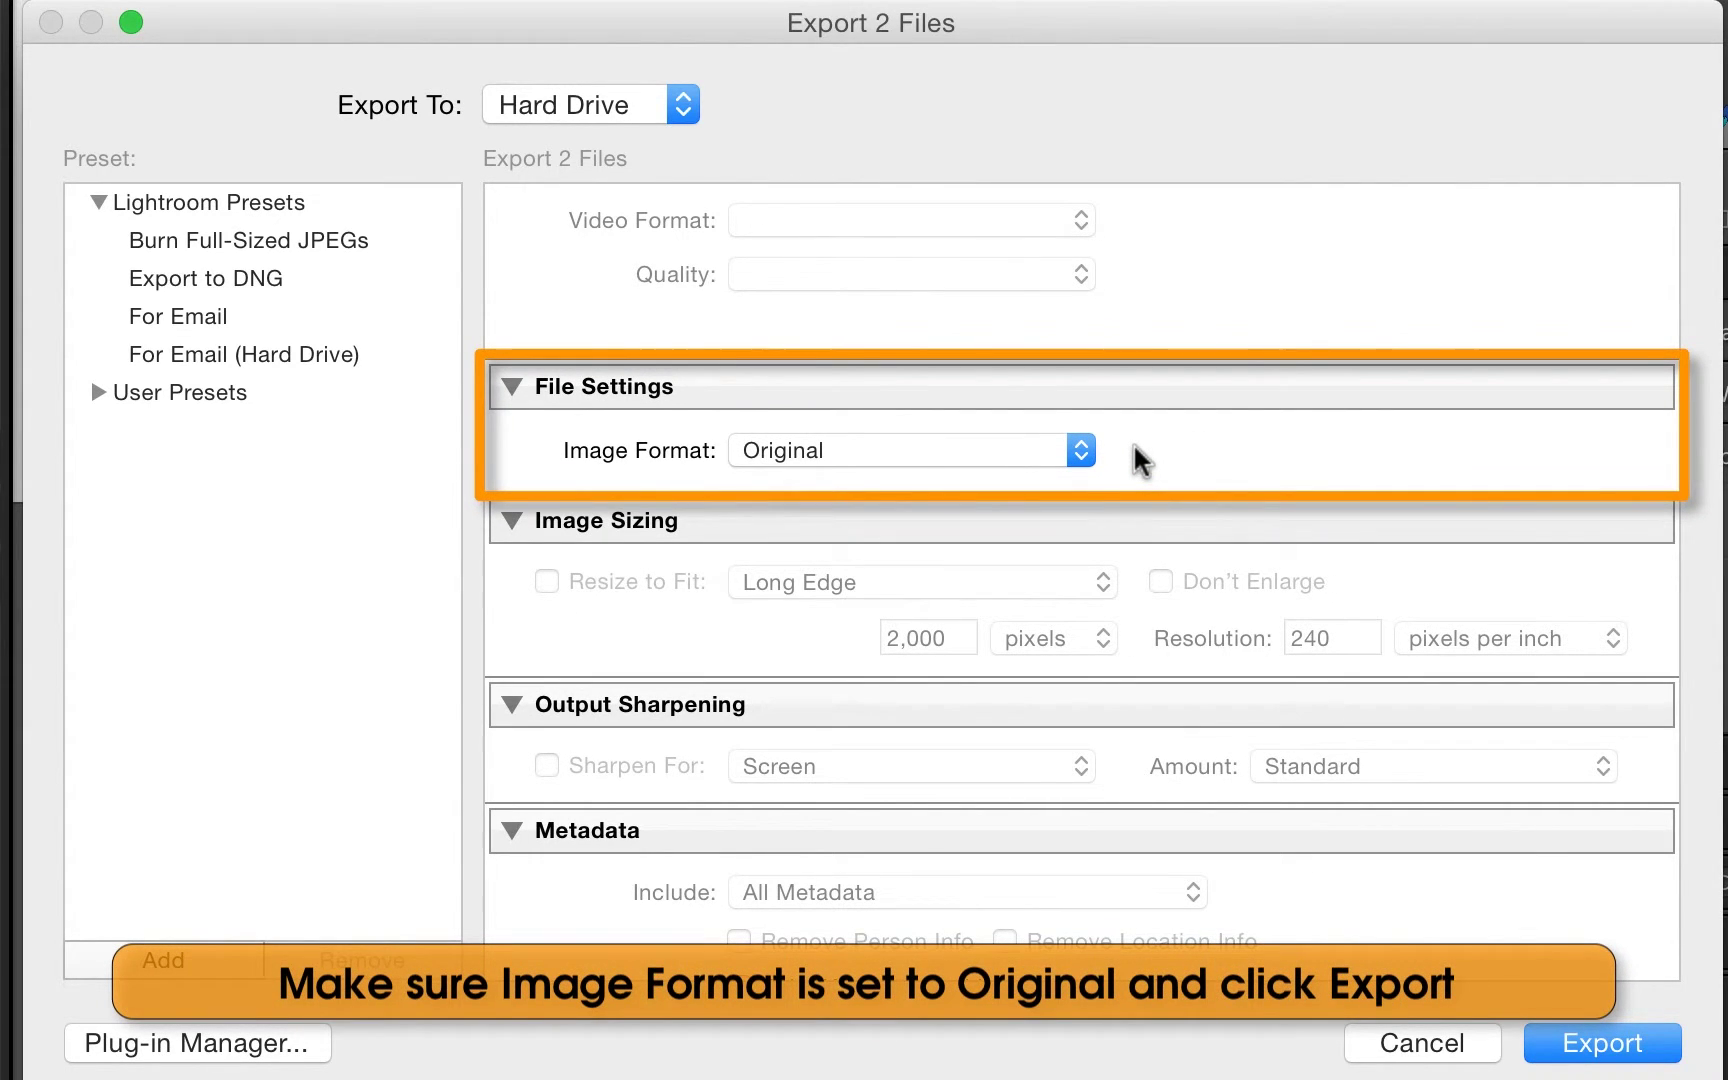
click(1540, 1035)
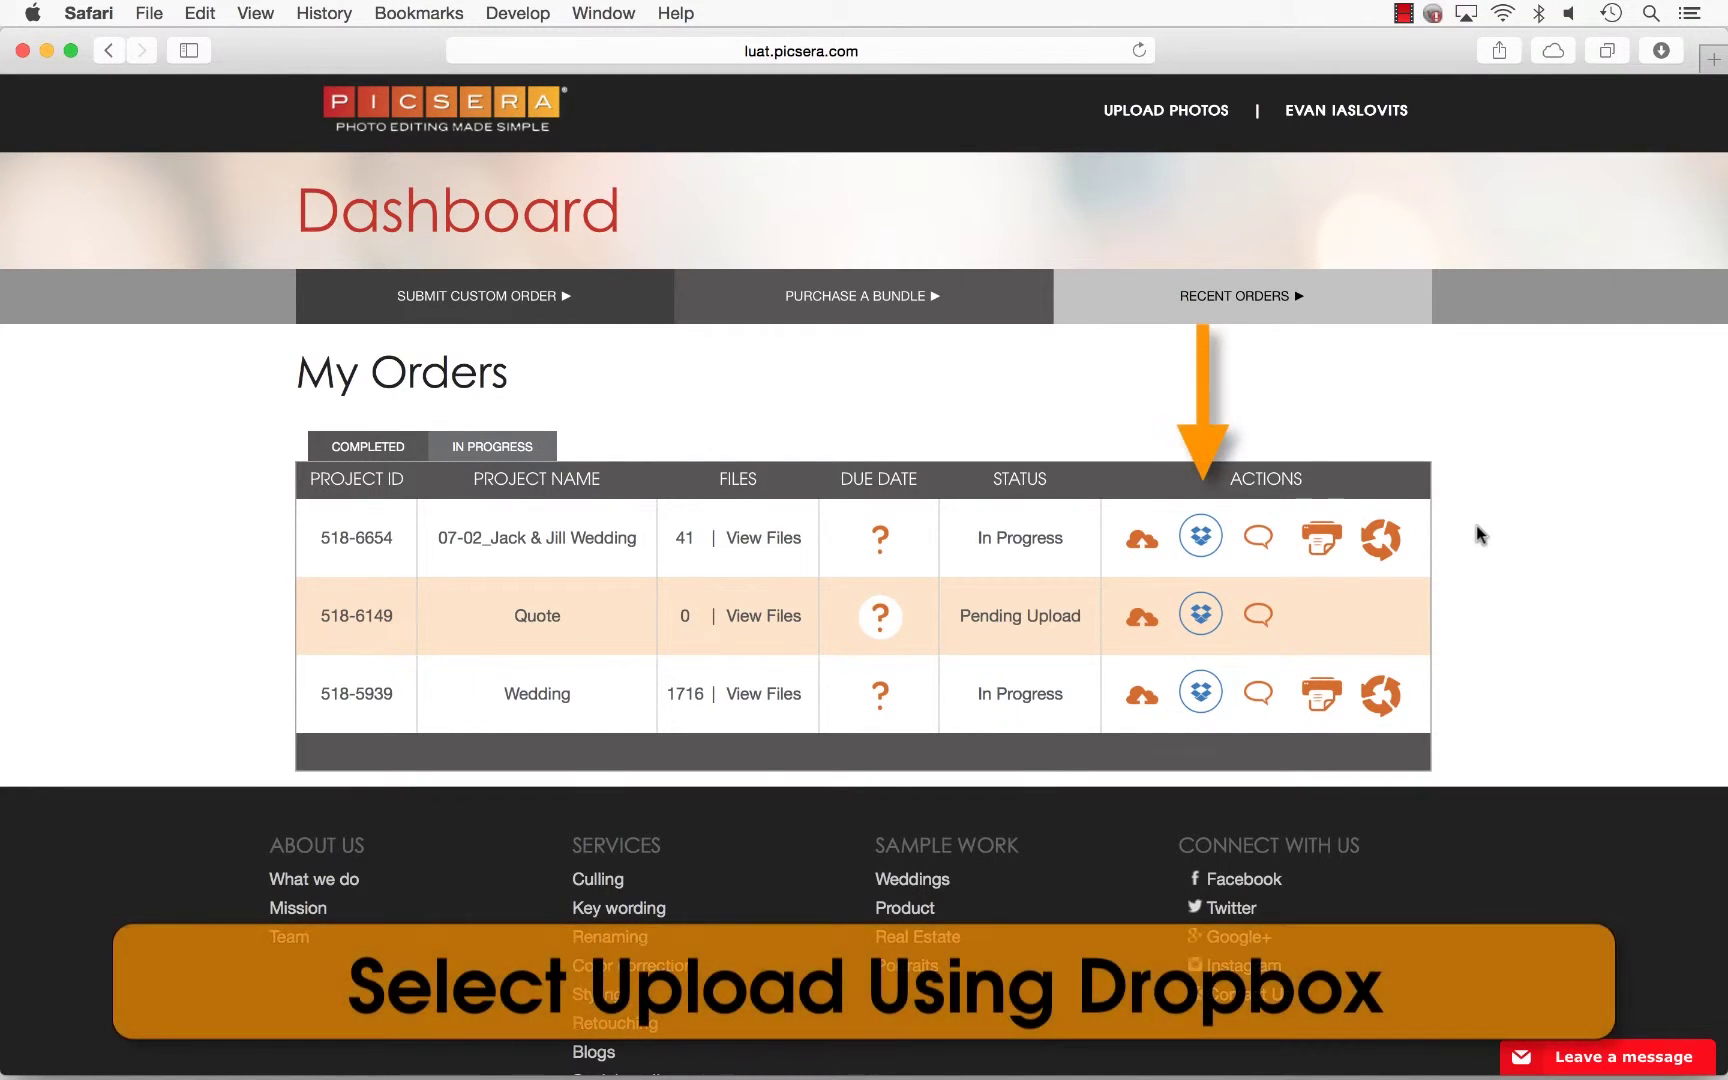
Start a Dropbox upload for the Jack & Jill Wedding order on the Picsera dashboard.
click(1199, 537)
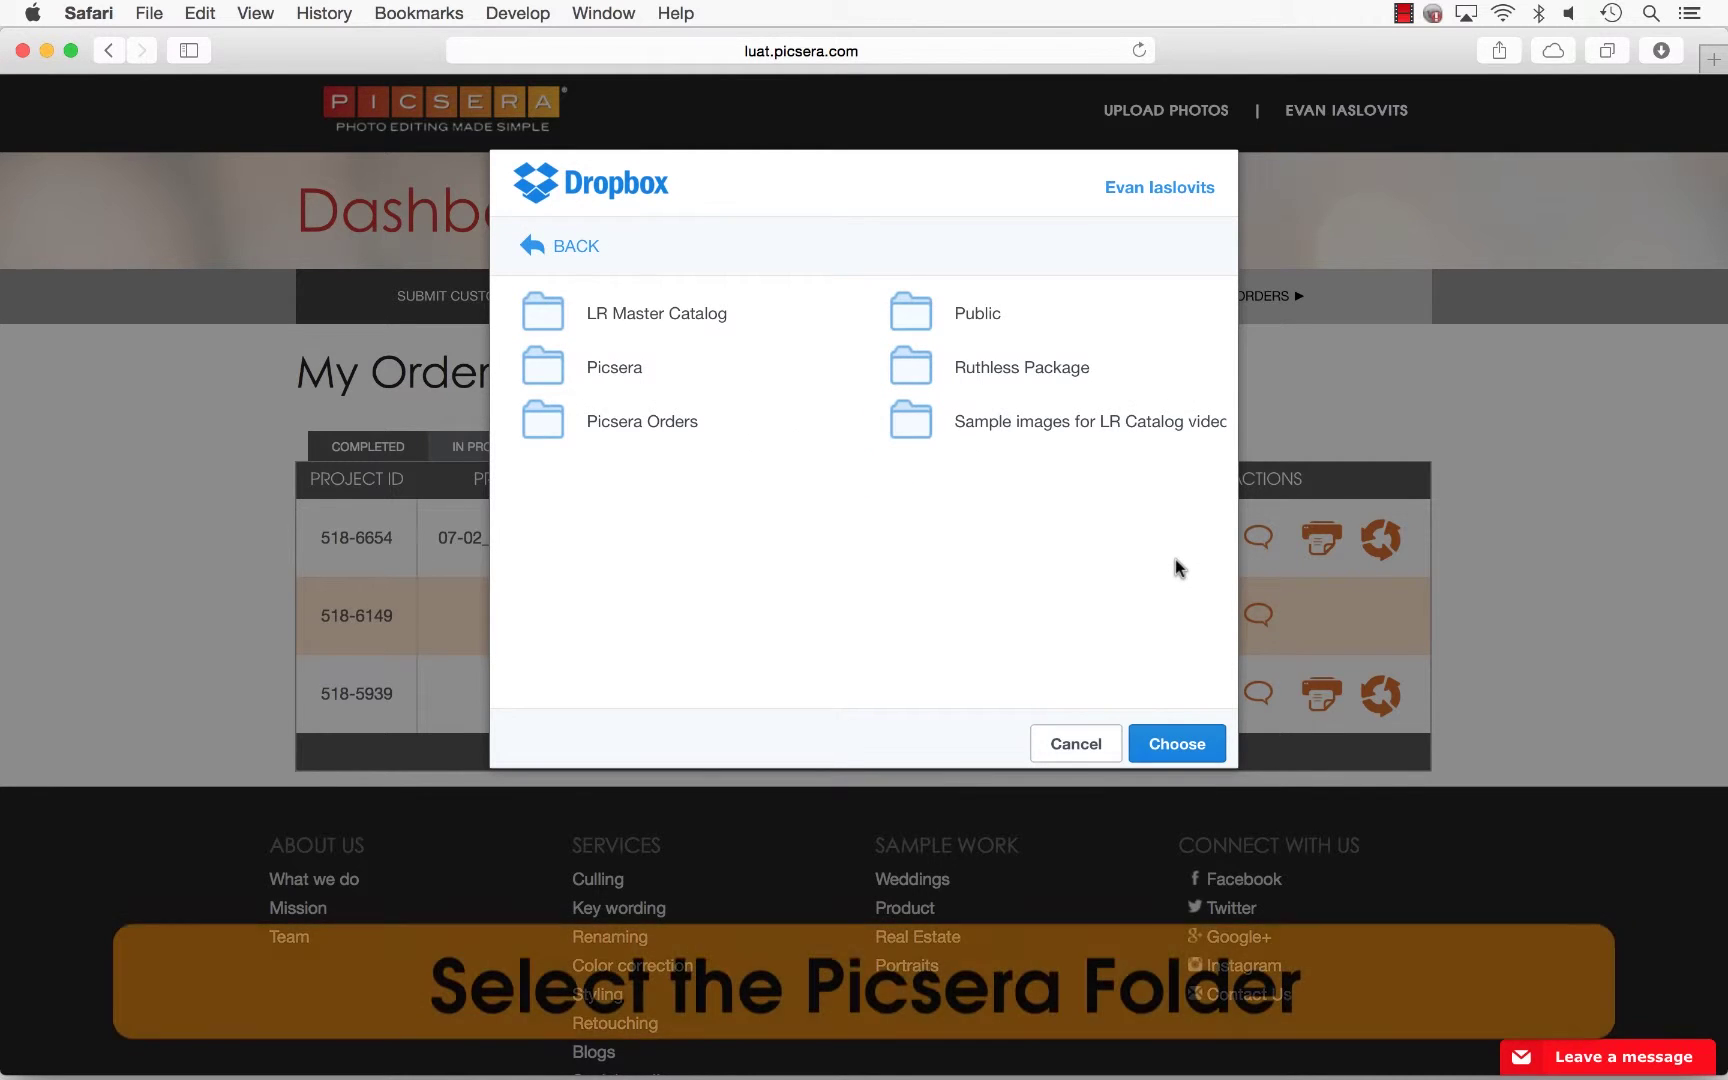
Choose Picsera > 06-16_Jack & Jill Wedding in the Dropbox chooser and confirm sending it.
double_click(736, 373)
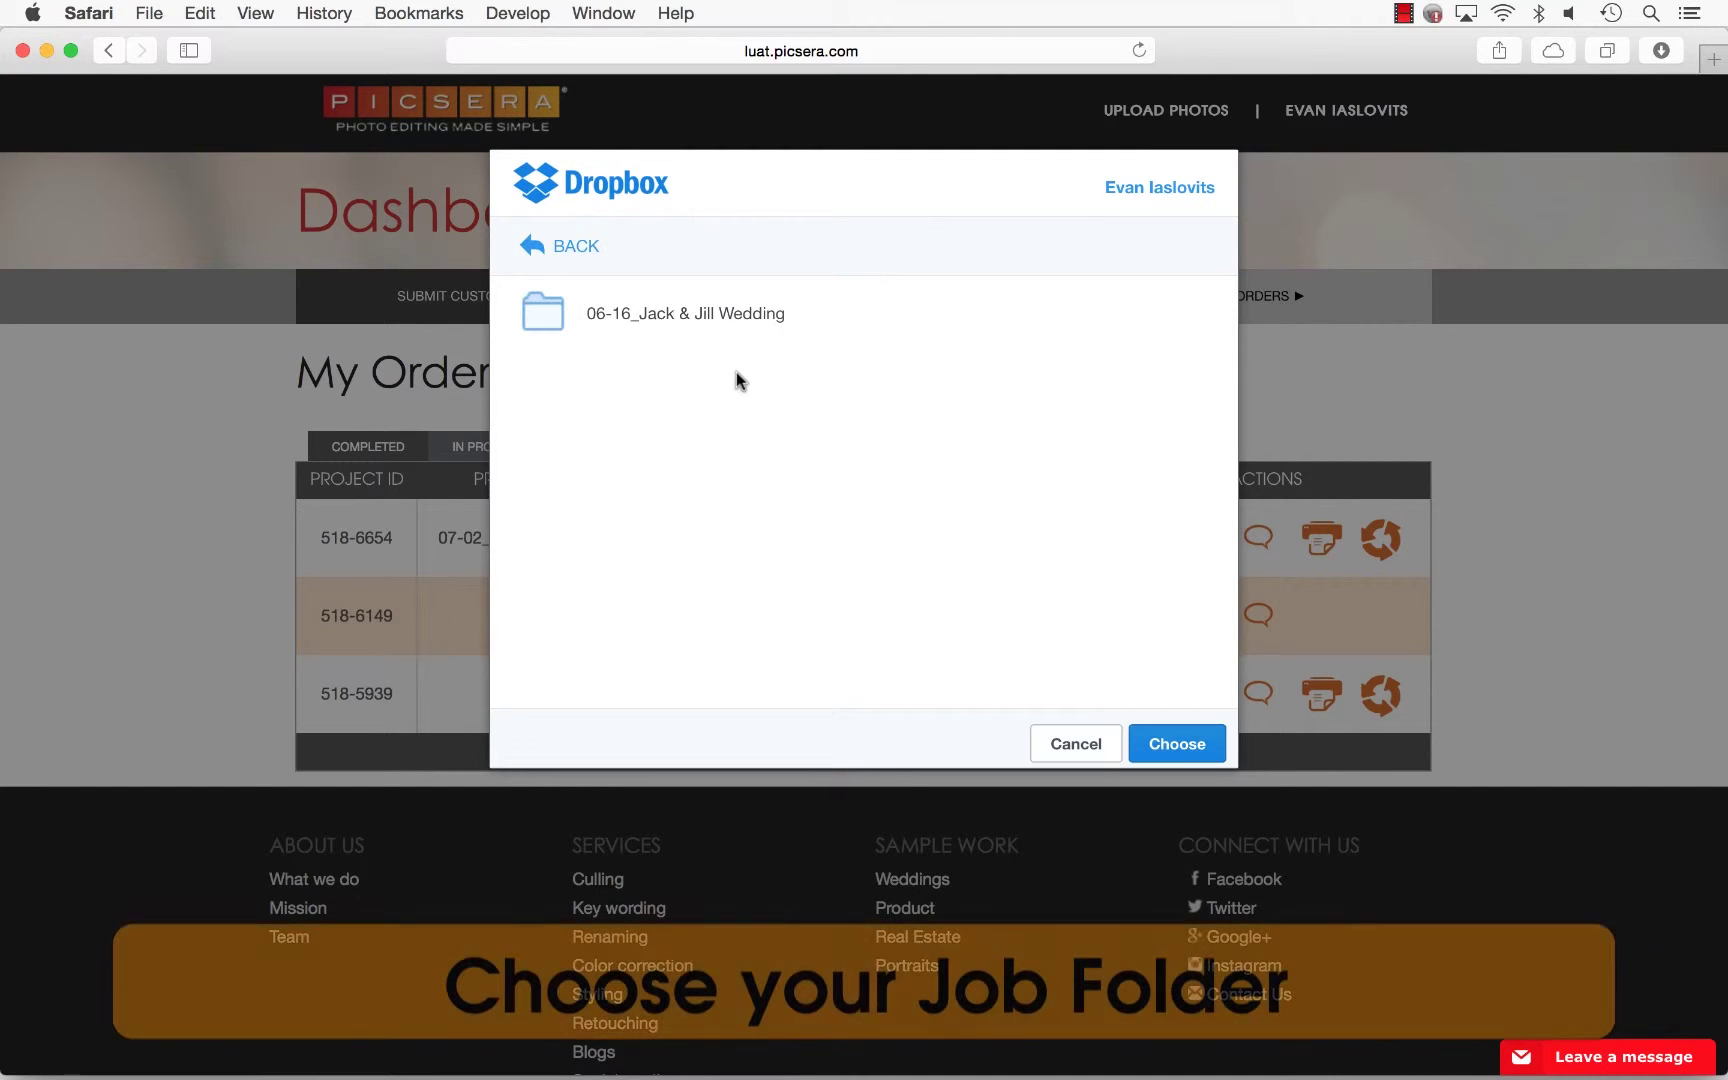
click(752, 315)
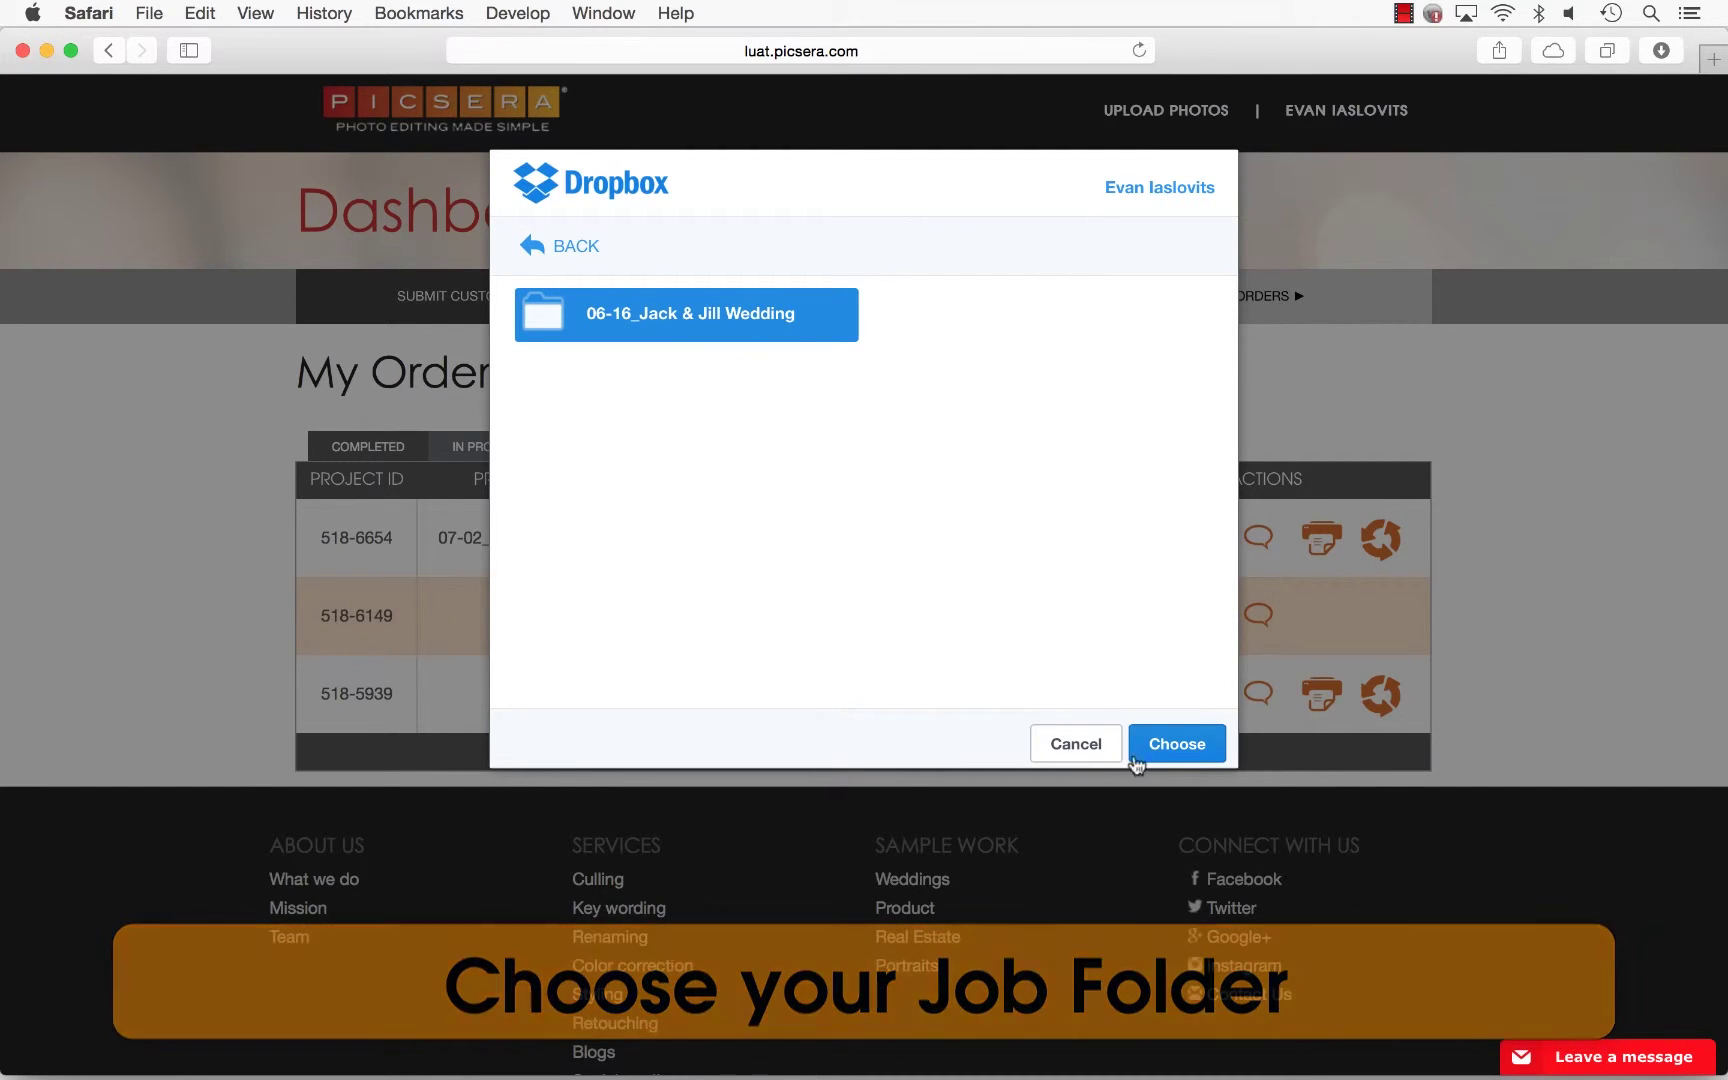
click(1166, 748)
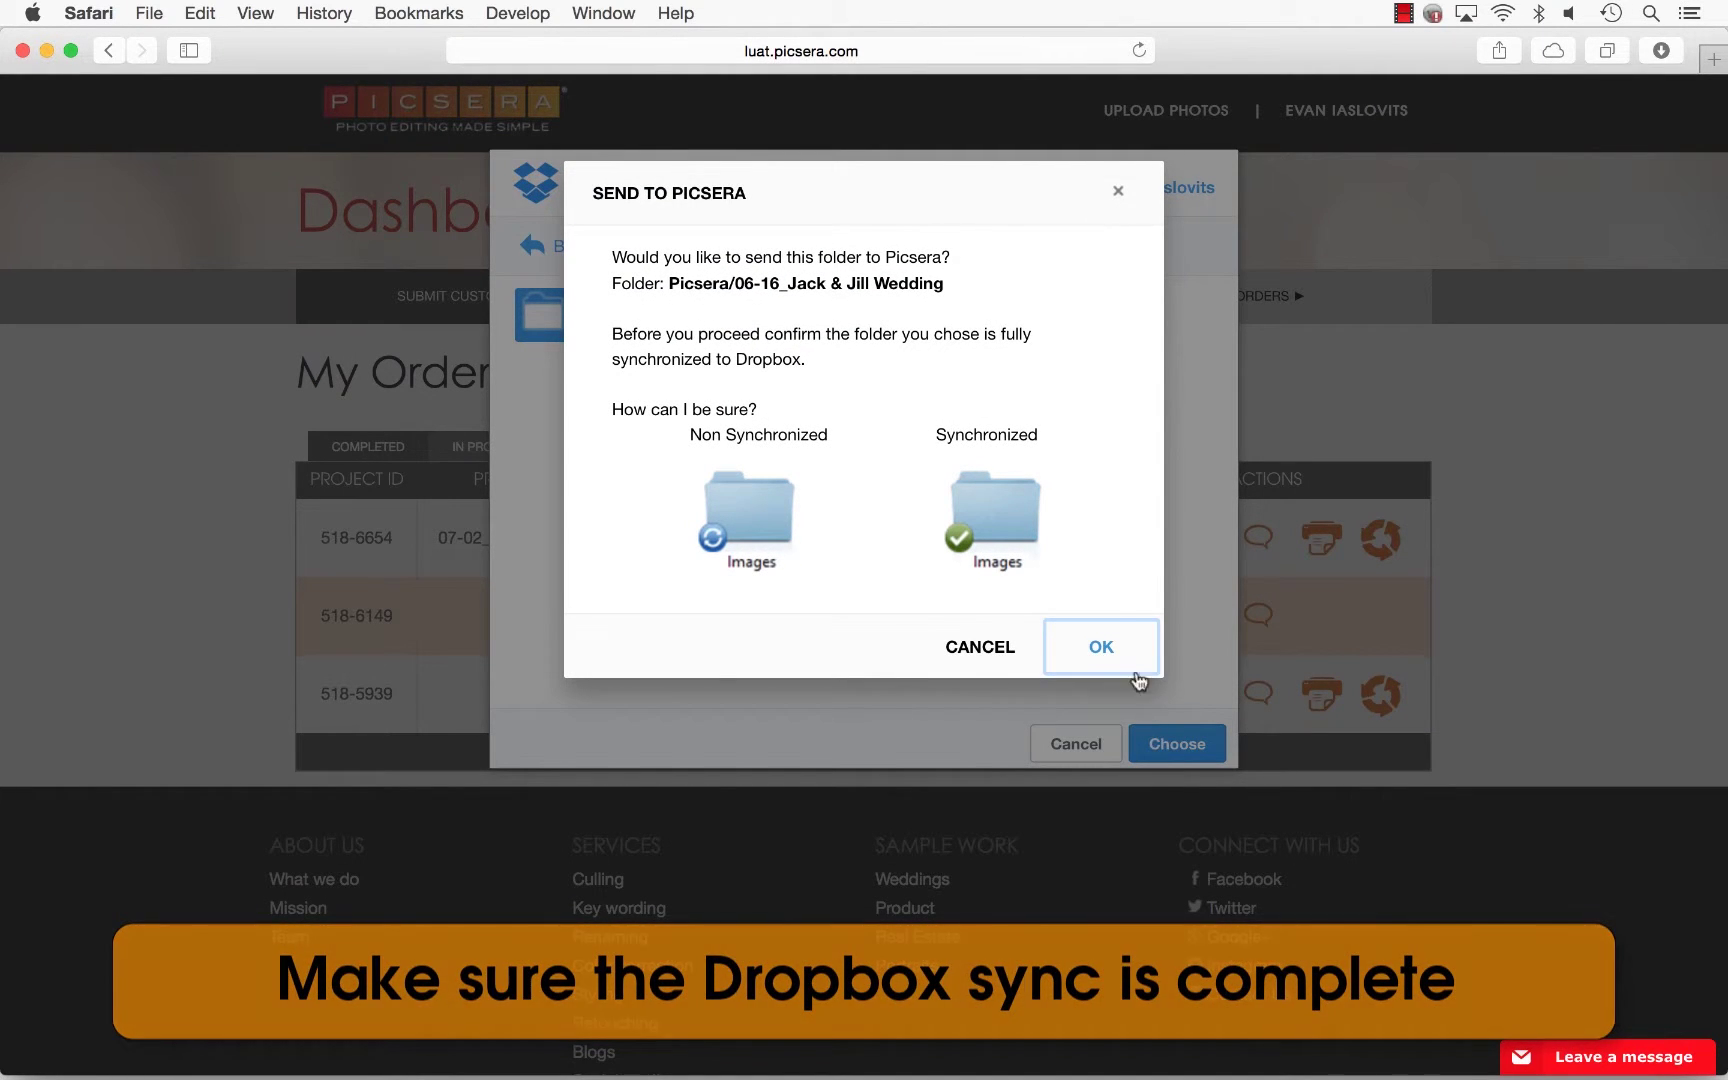
click(1105, 648)
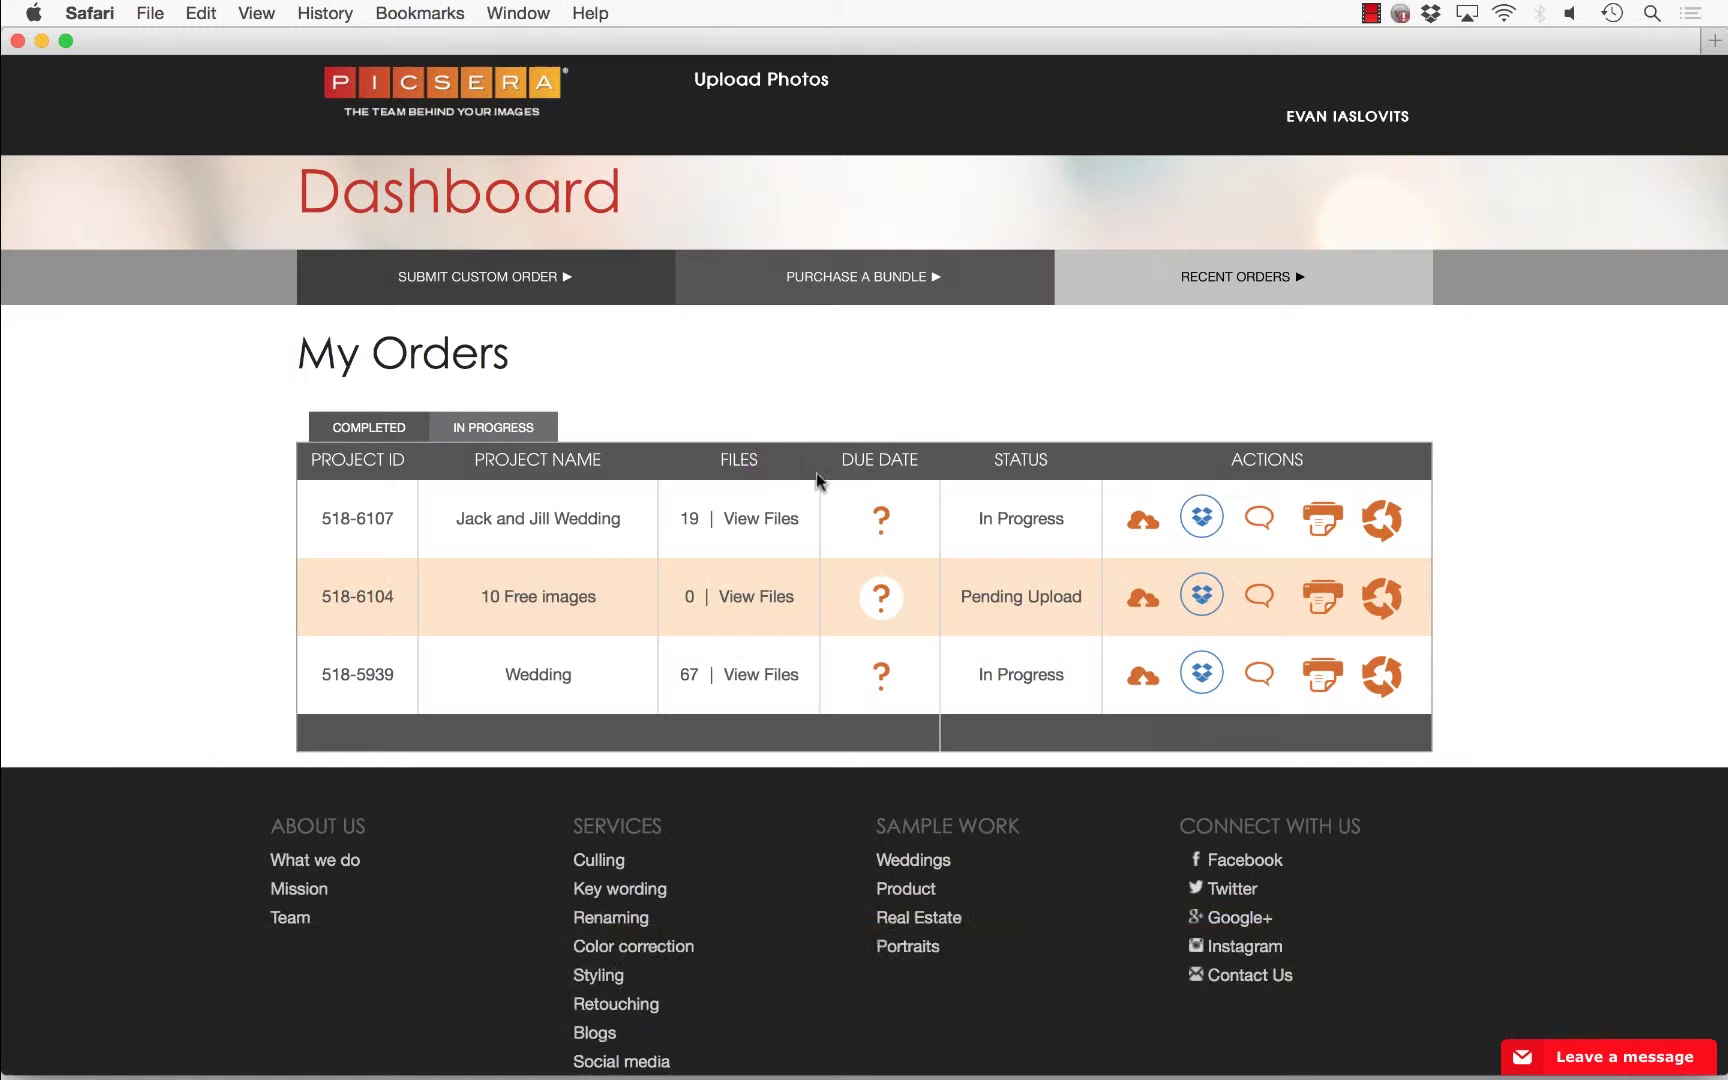
click(786, 520)
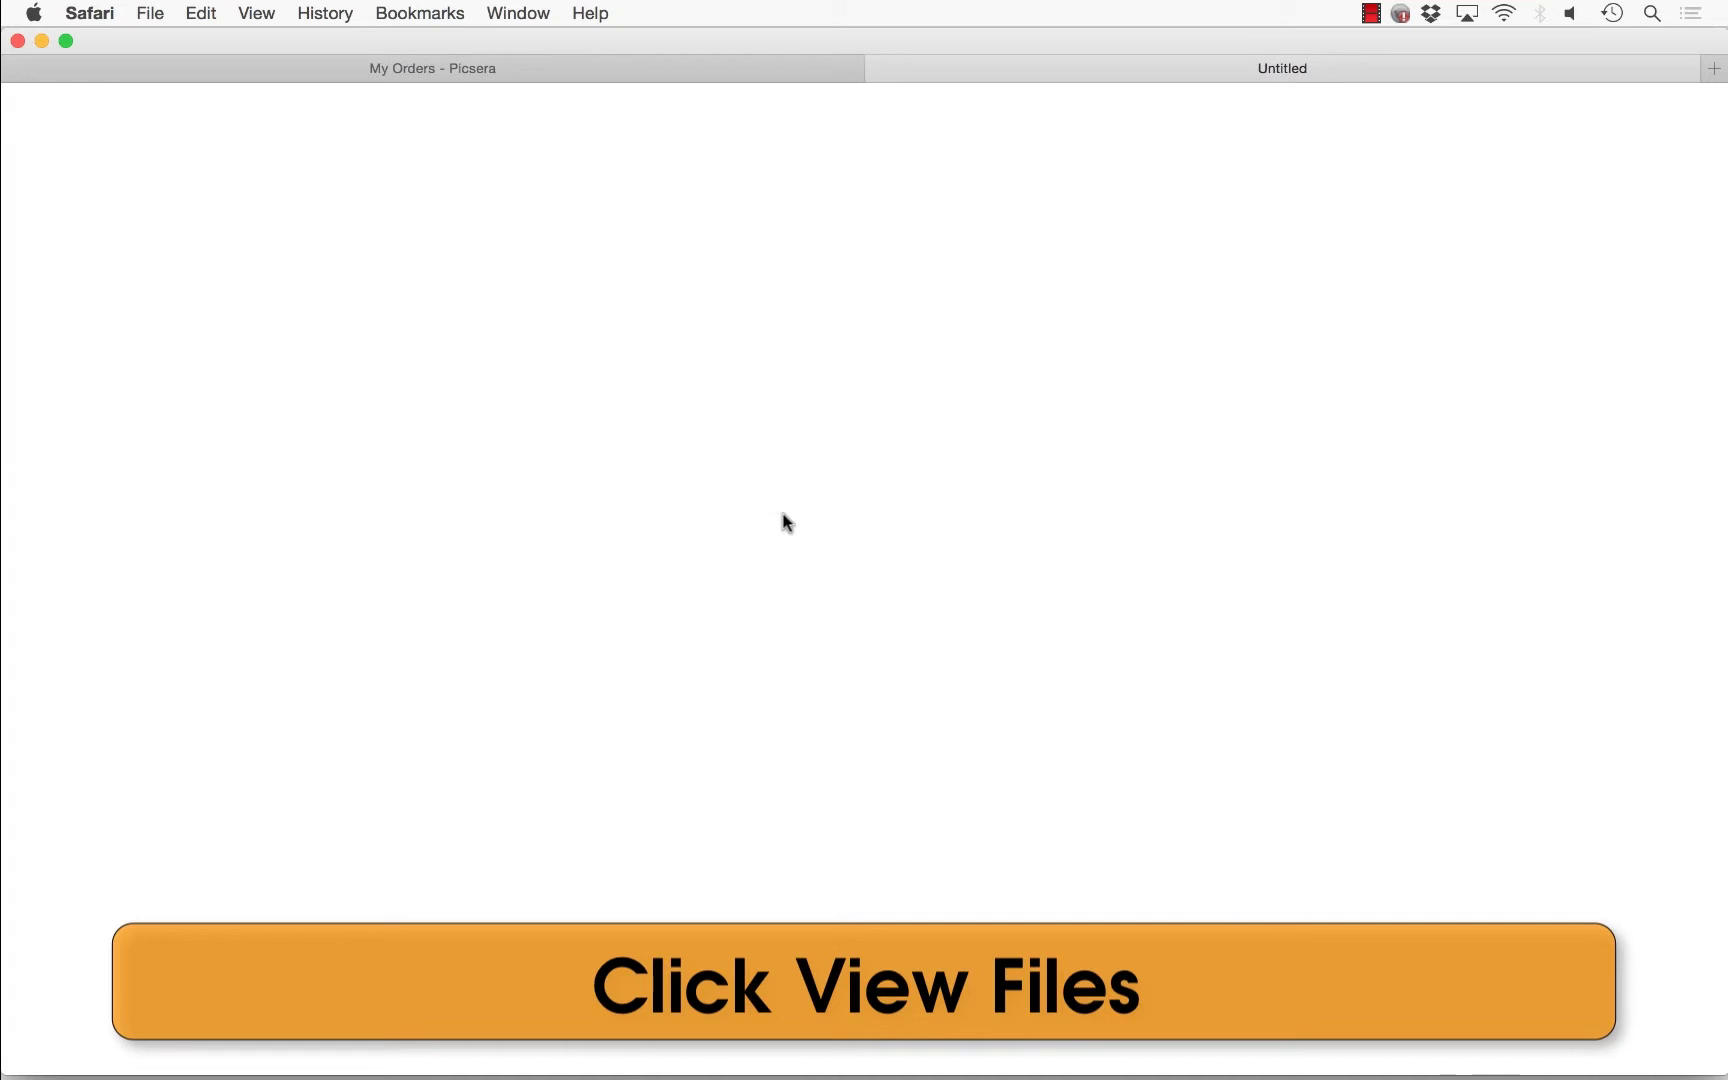
click(410, 318)
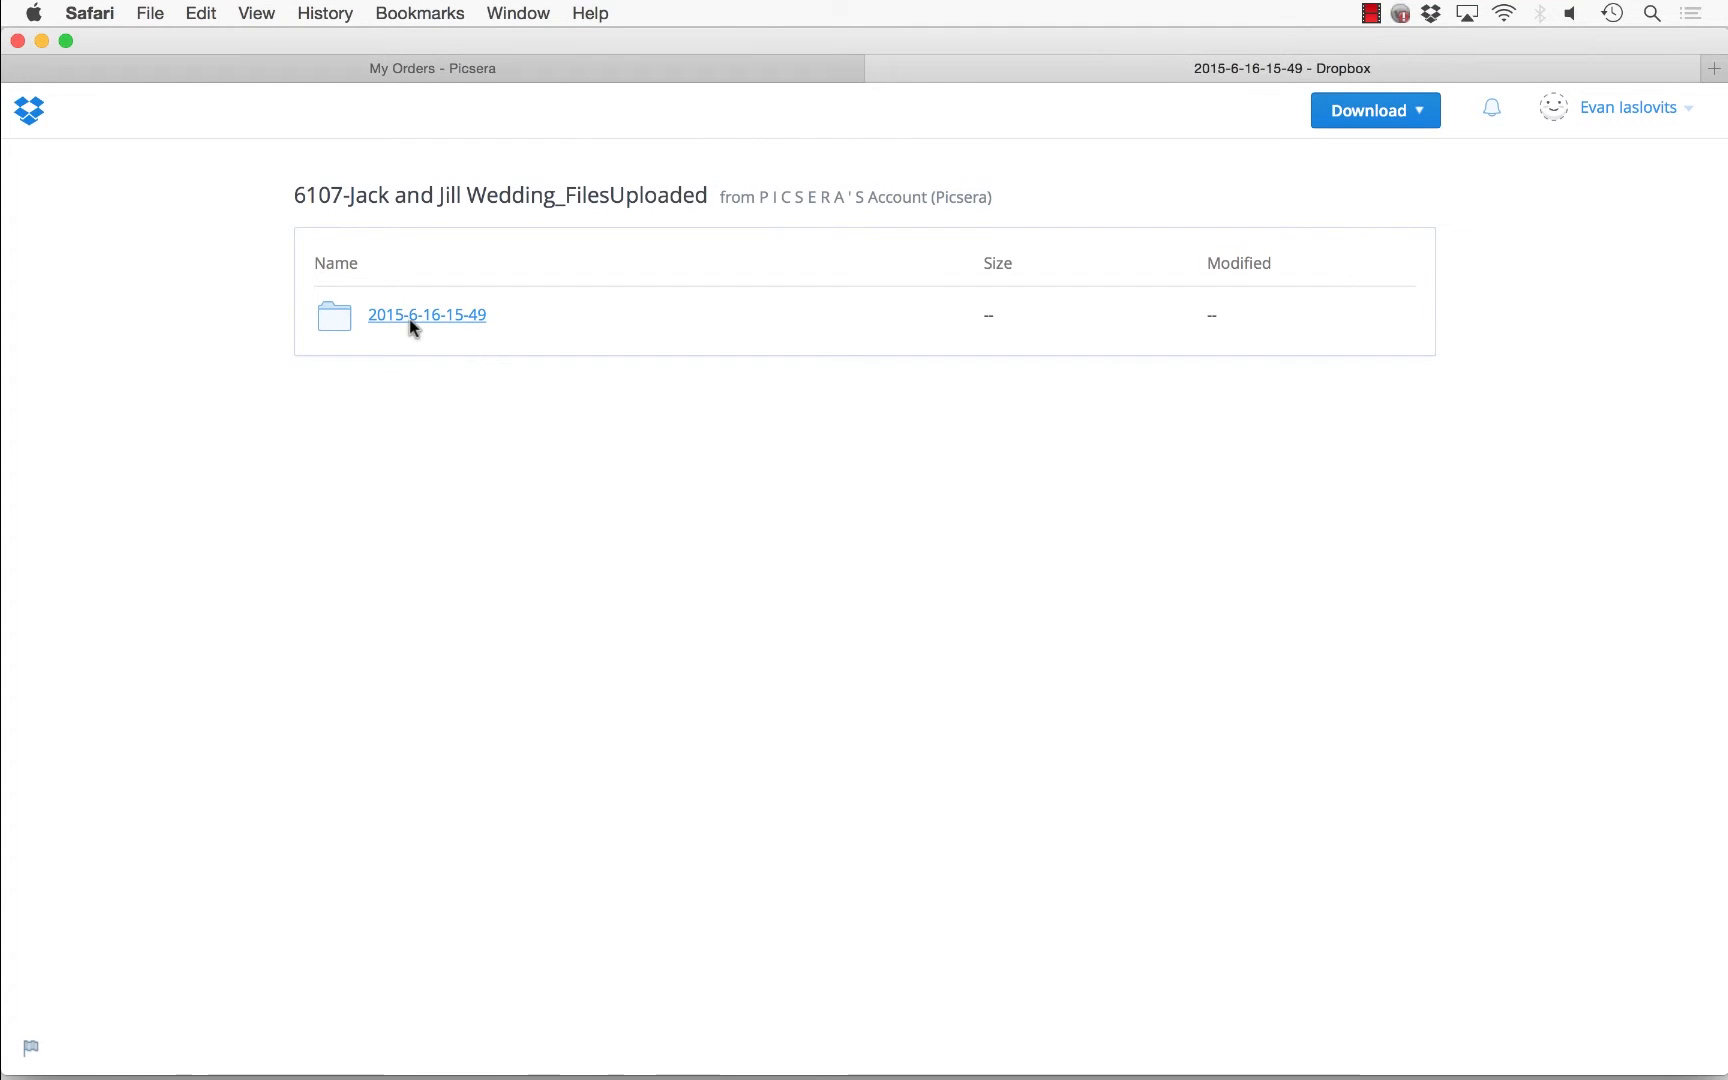